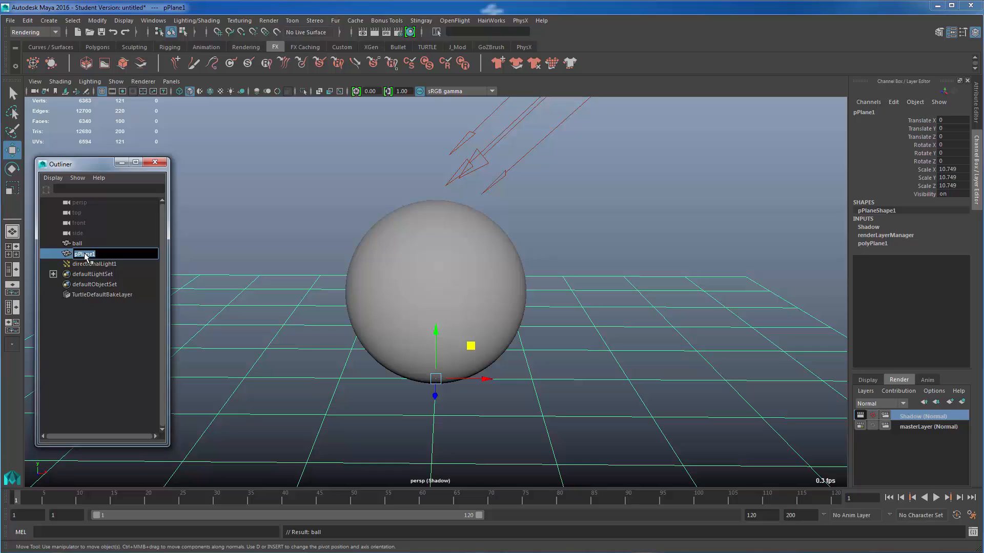
Rename the plane as ground
{"action": "type", "text": "ground"}
{"action": "key", "text": "Return"}
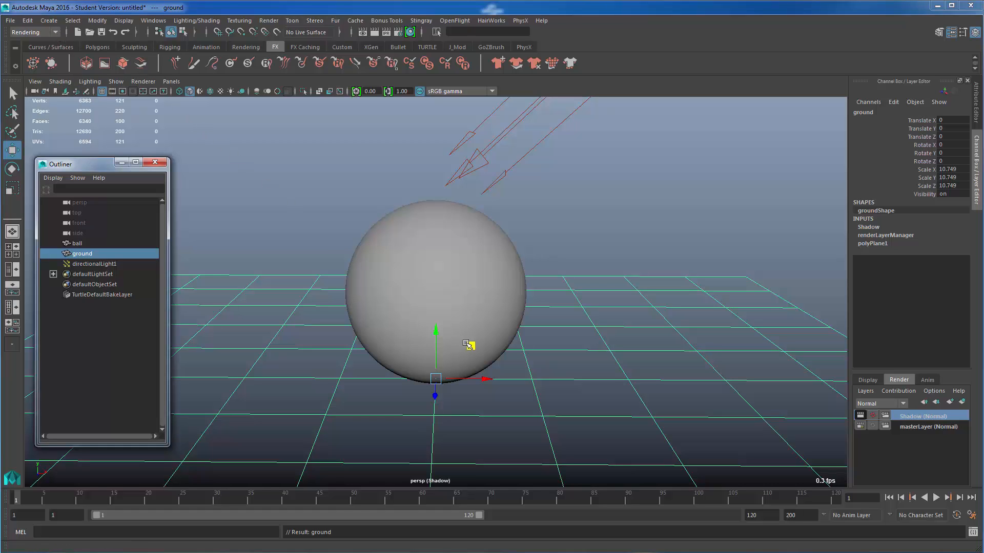
{"action": "left_click_drag", "start_coordinate": [532, 360], "coordinate": [528, 355], "text": "alt"}
{"action": "middle_click_drag", "start_coordinate": [566, 333], "coordinate": [578, 337], "text": "alt"}
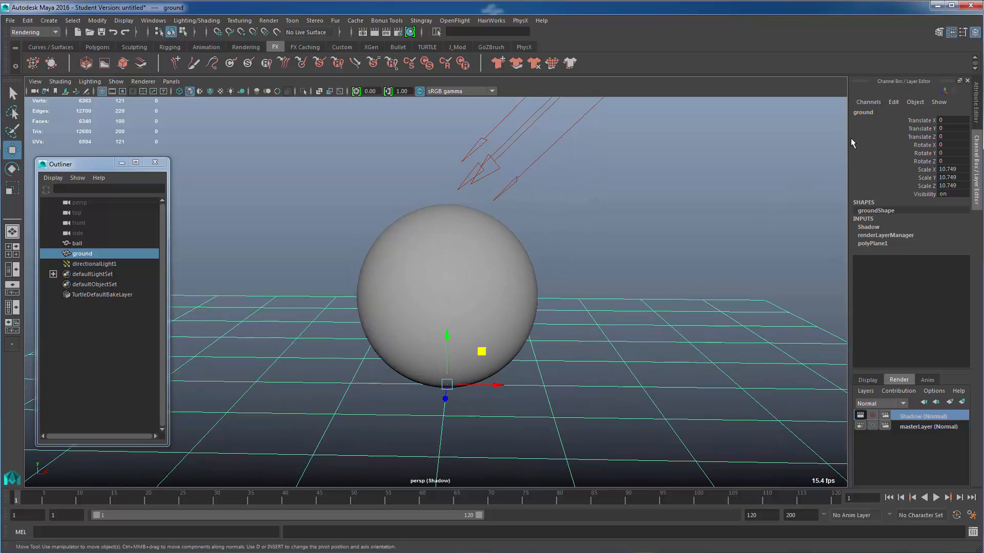
From masterLayer, create a new render layer containing only the ball and the ground
{"action": "left_click", "coordinate": [911, 428]}
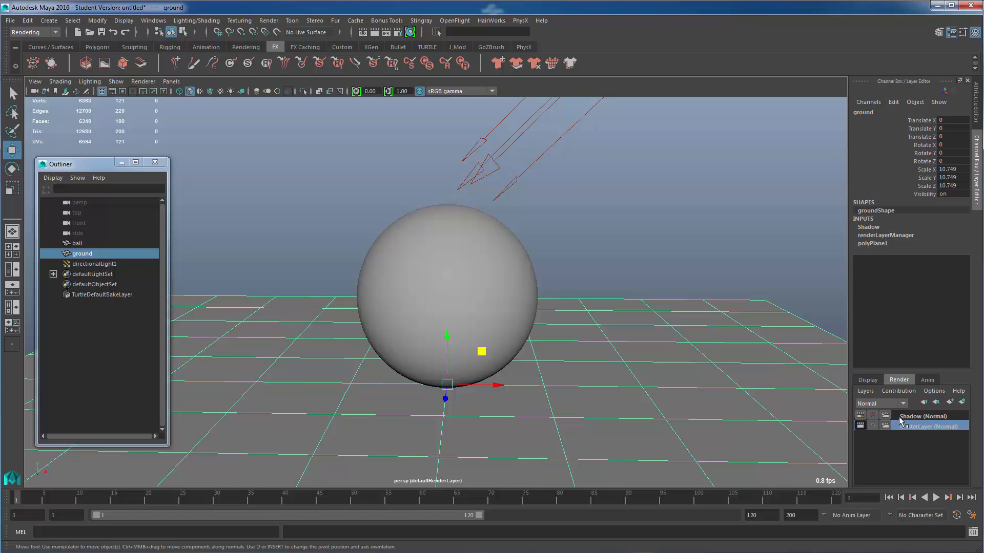
{"action": "left_click_drag", "start_coordinate": [420, 150], "coordinate": [587, 377]}
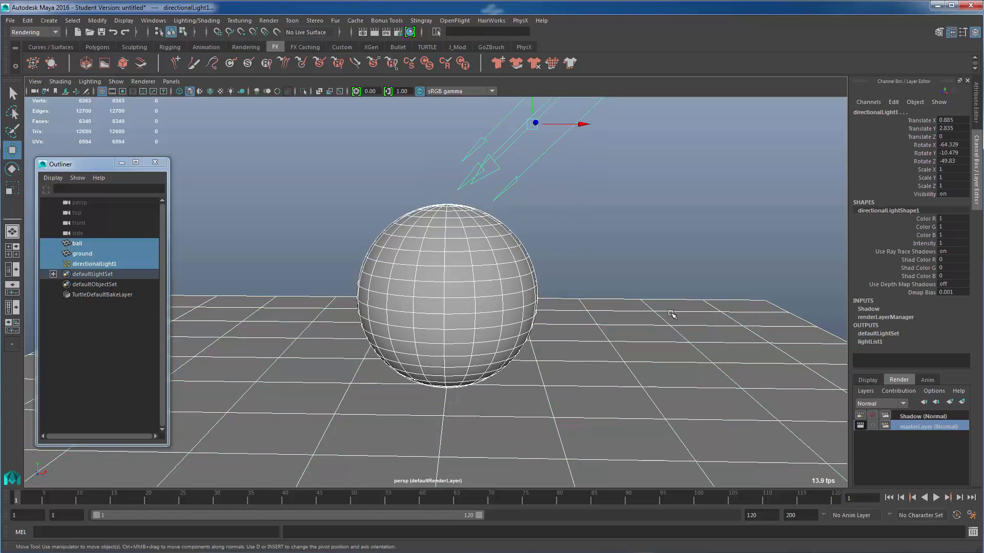
{"action": "left_click_drag", "start_coordinate": [601, 284], "coordinate": [430, 383]}
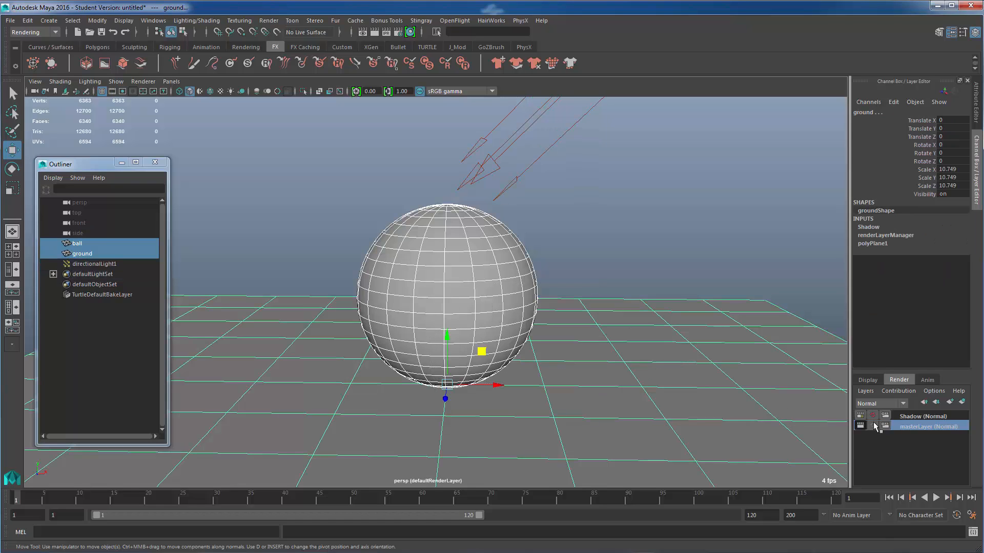
{"action": "left_click", "coordinate": [962, 403]}
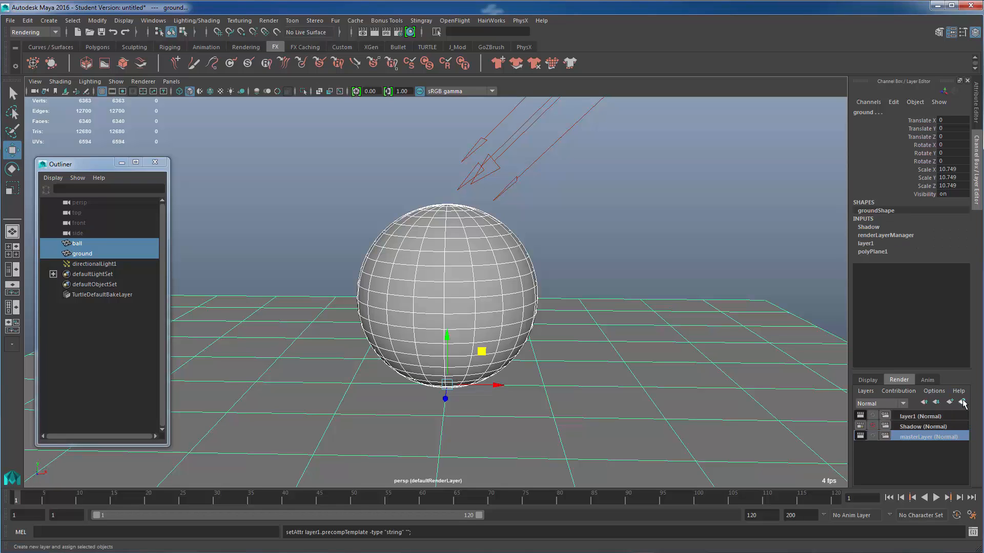
Rename the new render layer as Mila_Passes and make masterLayer non-renderable
{"action": "left_click", "coordinate": [917, 417]}
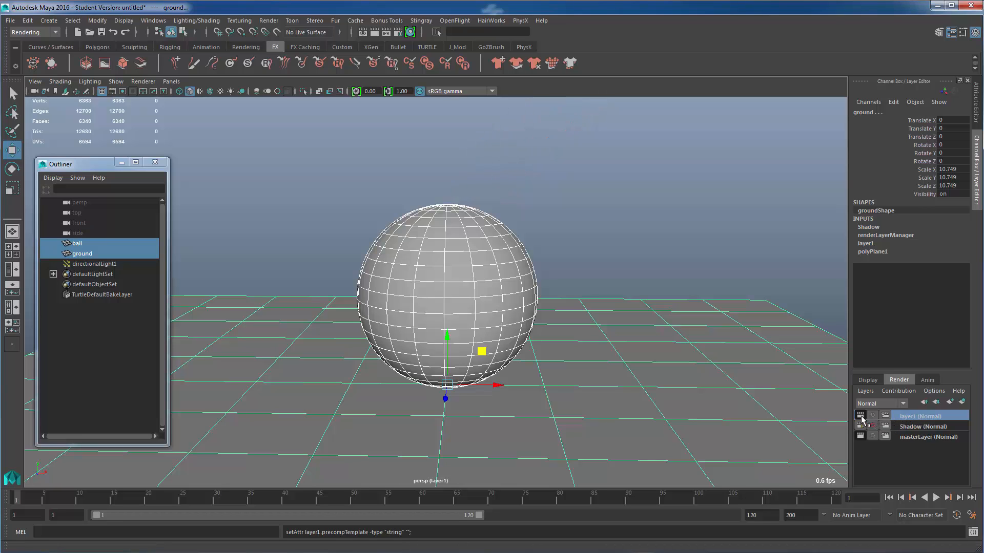
{"action": "left_click", "coordinate": [904, 427]}
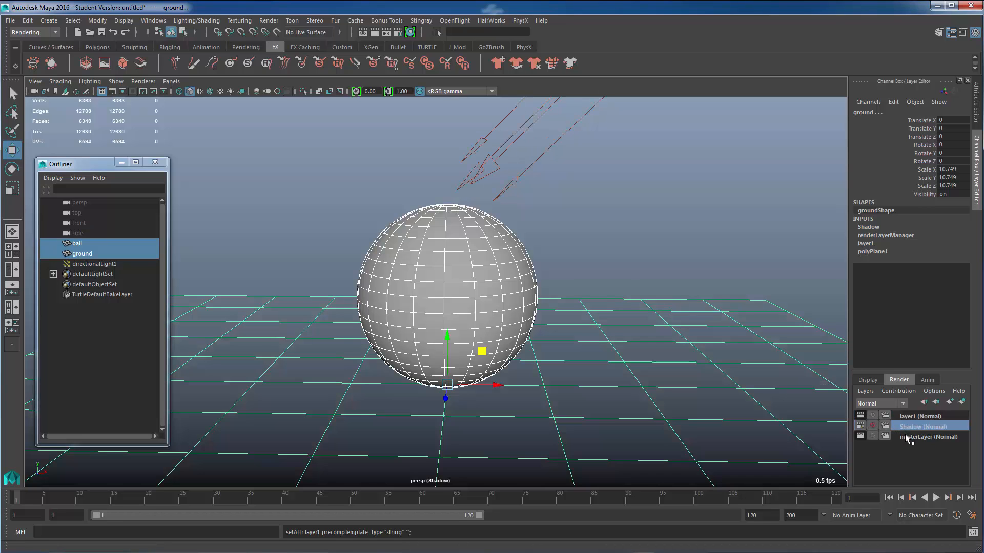
{"action": "left_click", "coordinate": [911, 416]}
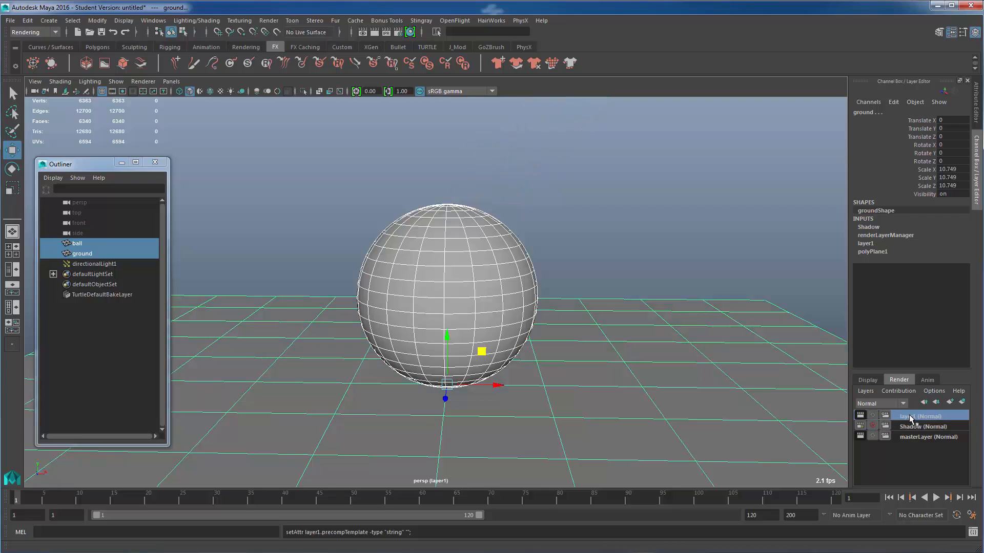
{"action": "double_click", "coordinate": [910, 417]}
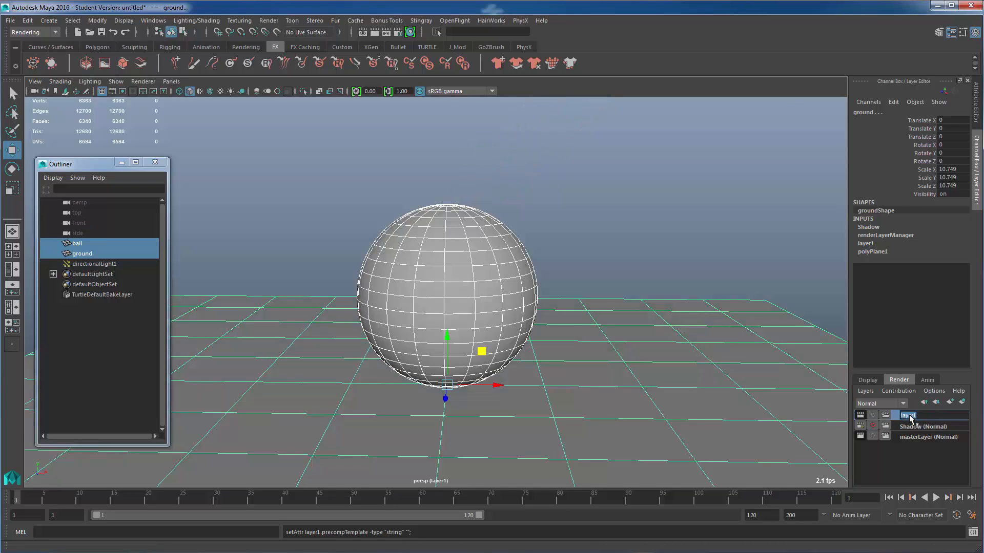
{"action": "type", "text": "Mi"}
{"action": "type", "text": "la_ P"}
{"action": "type", "text": "asses"}
{"action": "key", "text": "Return"}
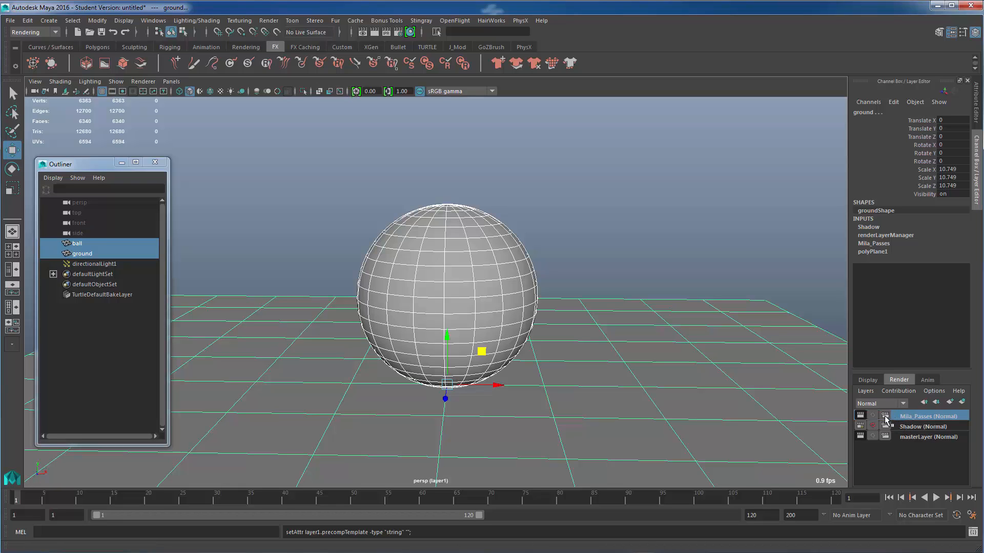
{"action": "left_click", "coordinate": [860, 435]}
Assign a new mila_material to the ball
{"action": "left_click", "coordinate": [514, 280]}
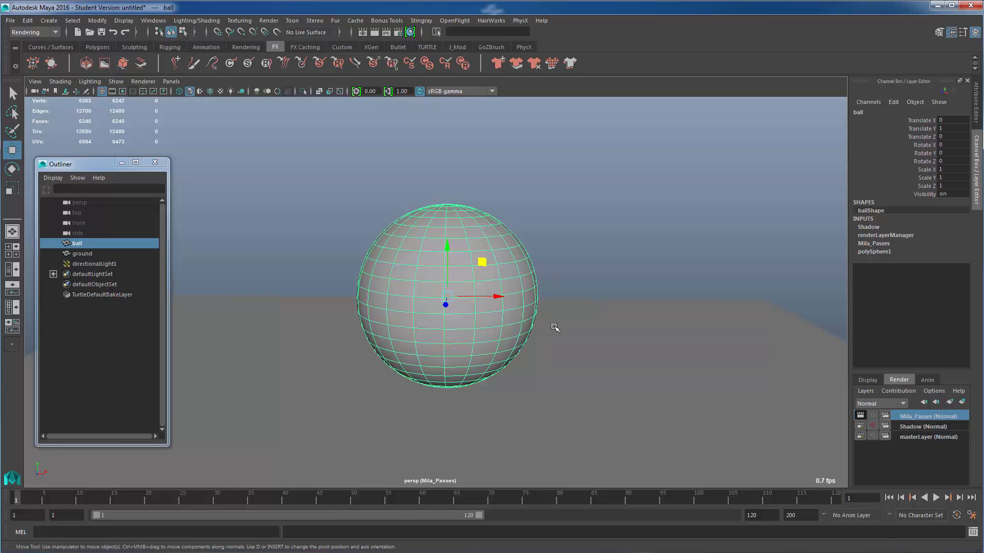
{"action": "right_click_drag", "start_coordinate": [517, 277], "coordinate": [512, 529]}
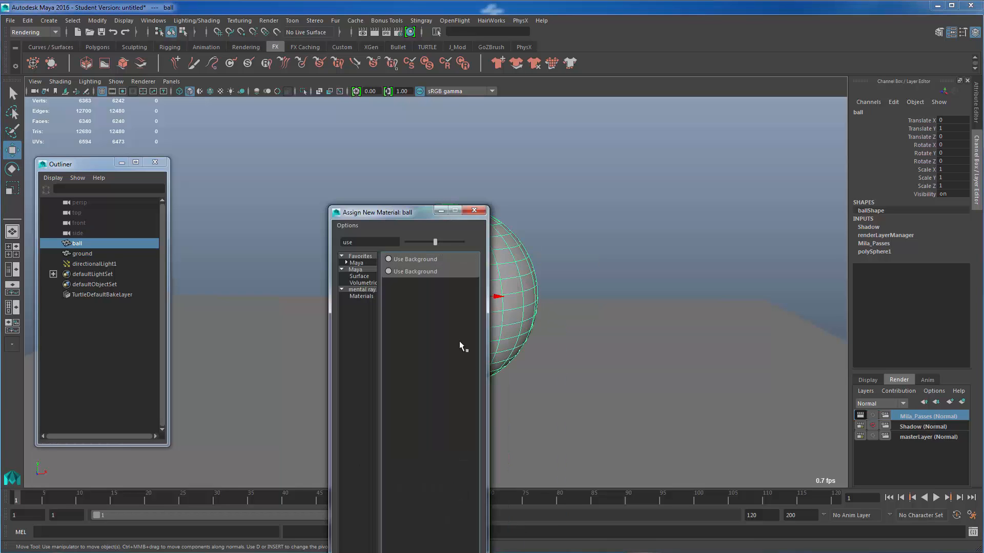
{"action": "left_click_drag", "start_coordinate": [367, 242], "coordinate": [330, 237]}
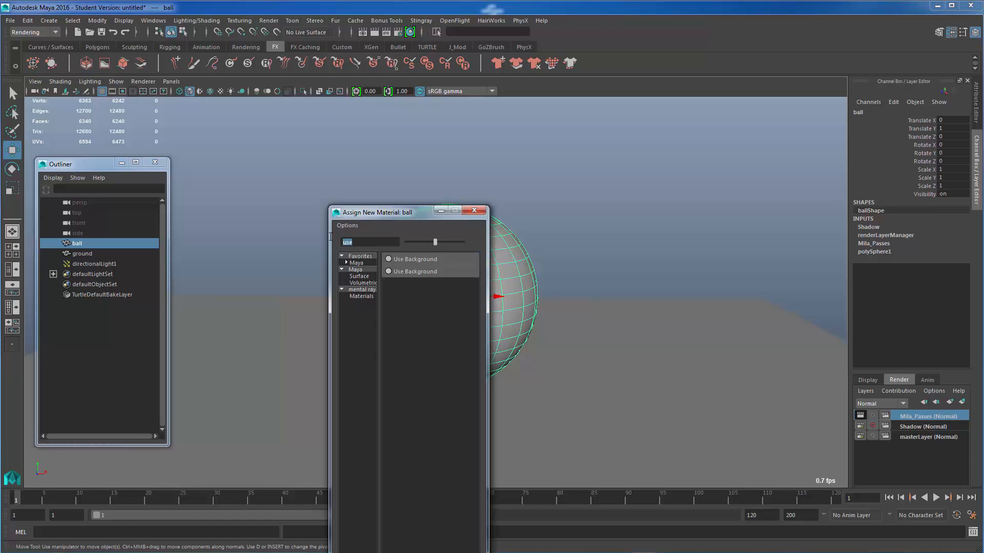
{"action": "type", "text": "mila"}
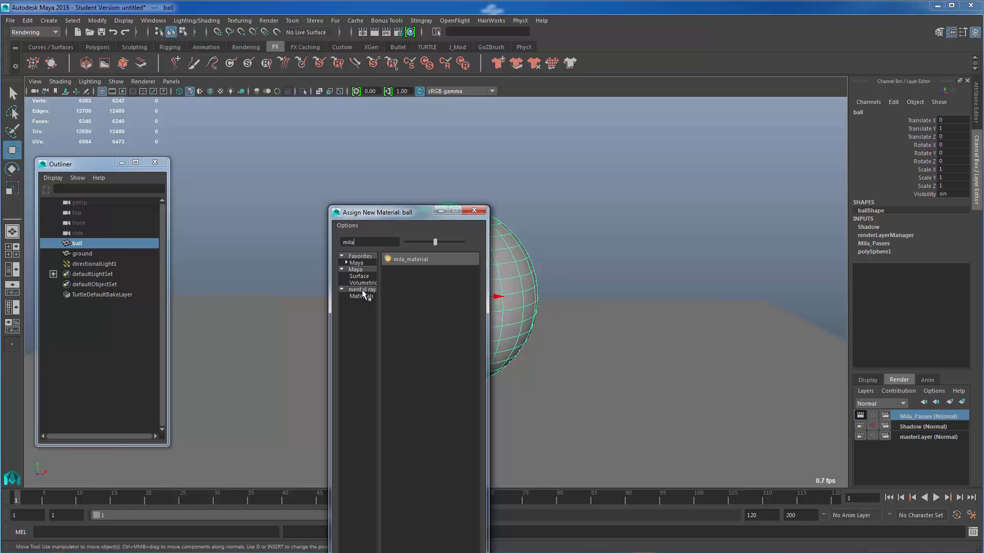
{"action": "left_click", "coordinate": [413, 260]}
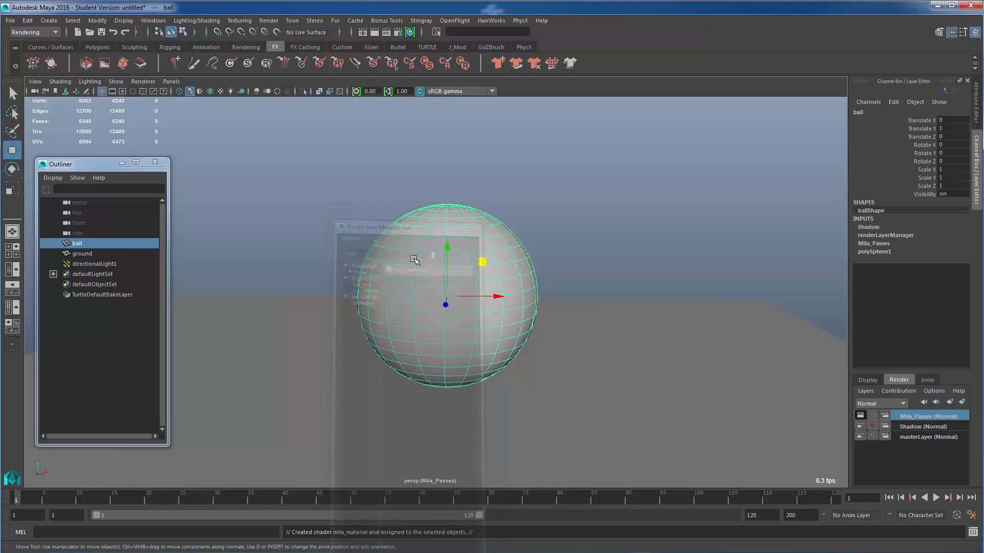
Rename the ball's material as ballM_Mila
{"action": "key", "text": "ctrl+a"}
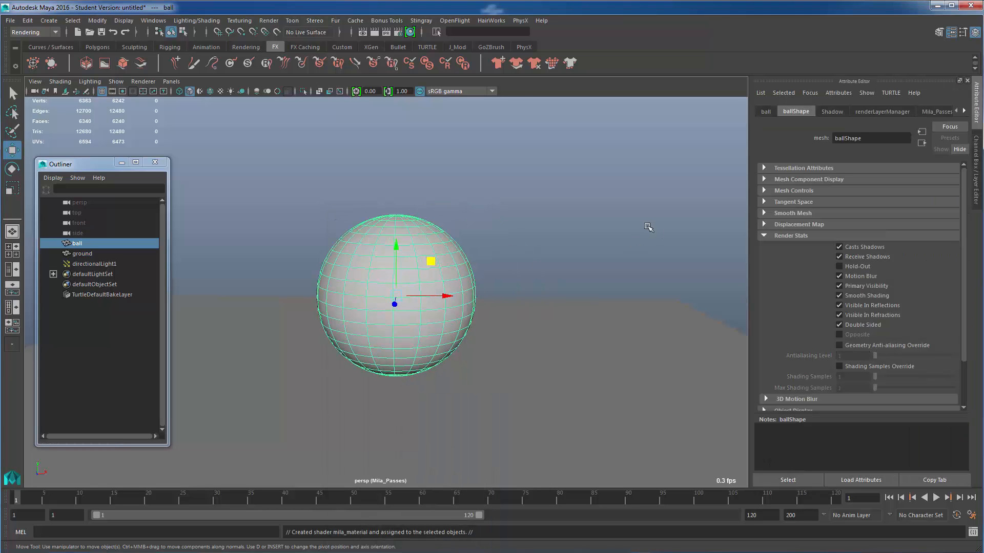
{"action": "left_click", "coordinate": [964, 111]}
{"action": "left_click", "coordinate": [965, 111]}
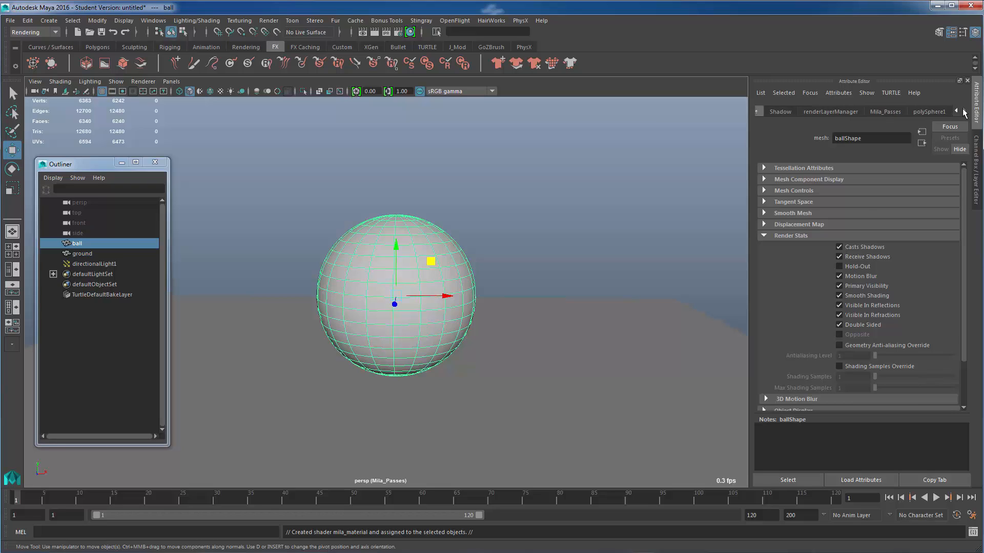
{"action": "left_click", "coordinate": [964, 111]}
{"action": "left_click", "coordinate": [964, 111]}
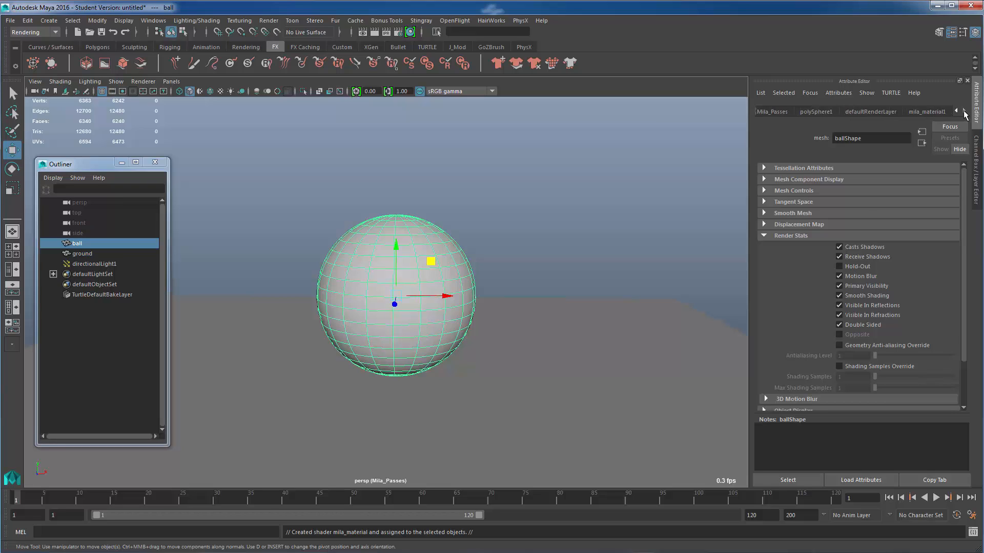
{"action": "left_click", "coordinate": [926, 112]}
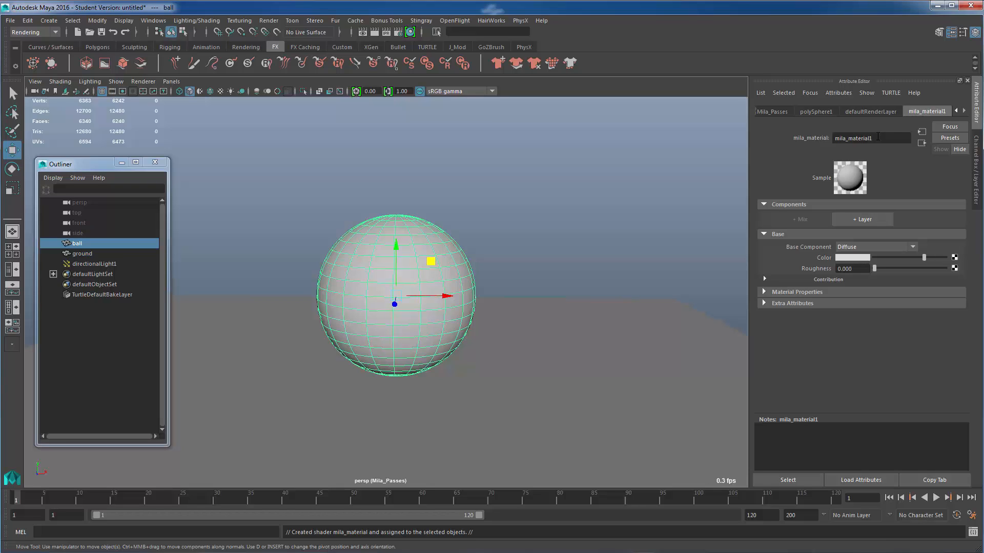
{"action": "left_click", "coordinate": [877, 137]}
{"action": "key", "text": "BackSpace"}
{"action": "key", "text": "BackSpace"}
{"action": "key", "text": "BackSpace"}
{"action": "key", "text": "BackSpace"}
{"action": "key", "text": "BackSpace"}
{"action": "key", "text": "BackSpace"}
{"action": "key", "text": "BackSpace"}
{"action": "key", "text": "BackSpace"}
{"action": "key", "text": "BackSpace"}
{"action": "key", "text": "BackSpace"}
{"action": "type", "text": "ballM_Mila"}
{"action": "key", "text": "Return"}
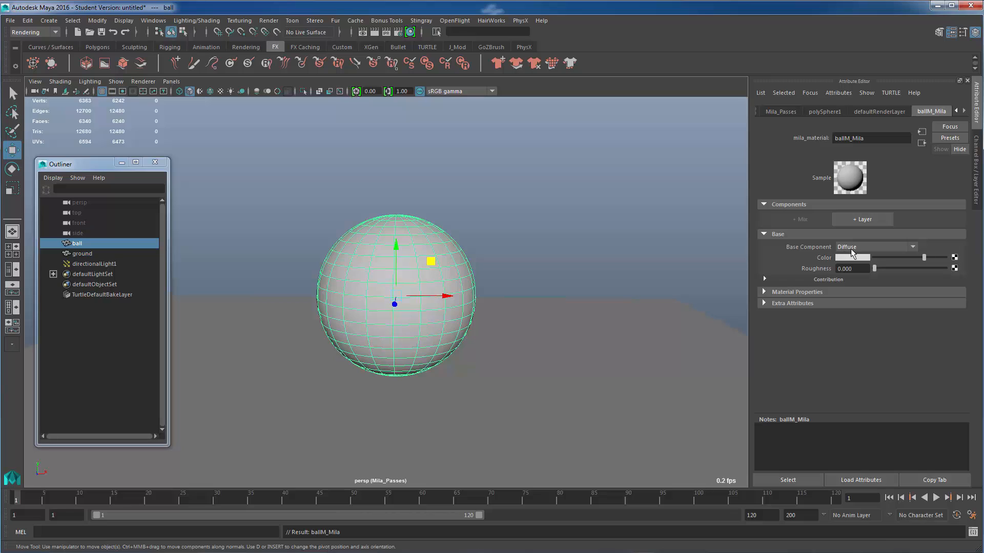
Set the base component of ballM_Mila to Reflective and expand its Contribution settings
{"action": "left_click", "coordinate": [854, 246]}
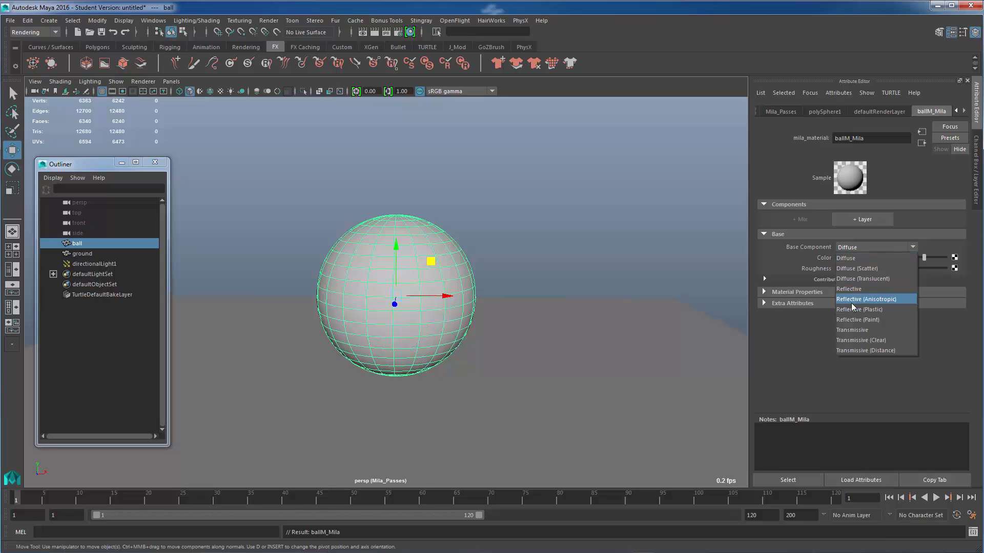
{"action": "left_click", "coordinate": [854, 289]}
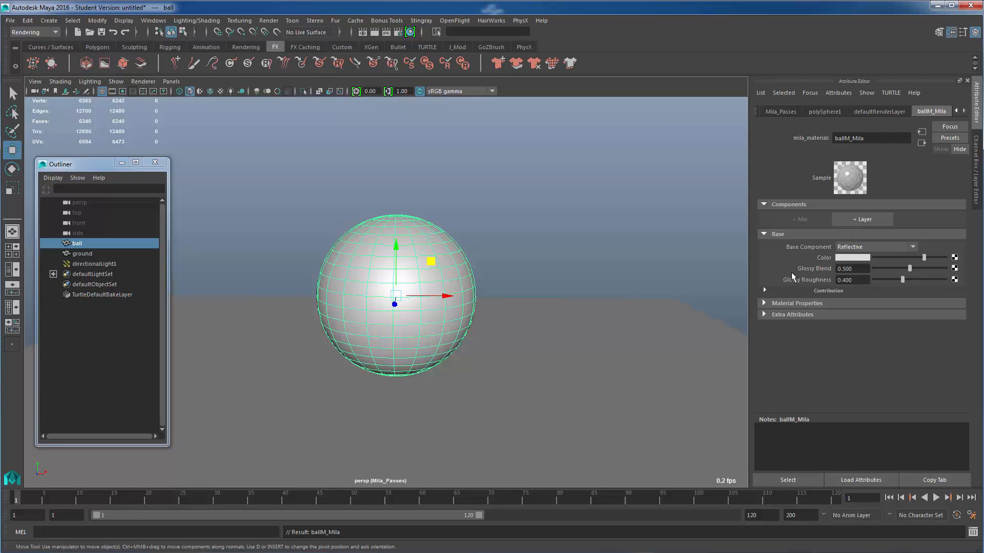
{"action": "left_click", "coordinate": [772, 305]}
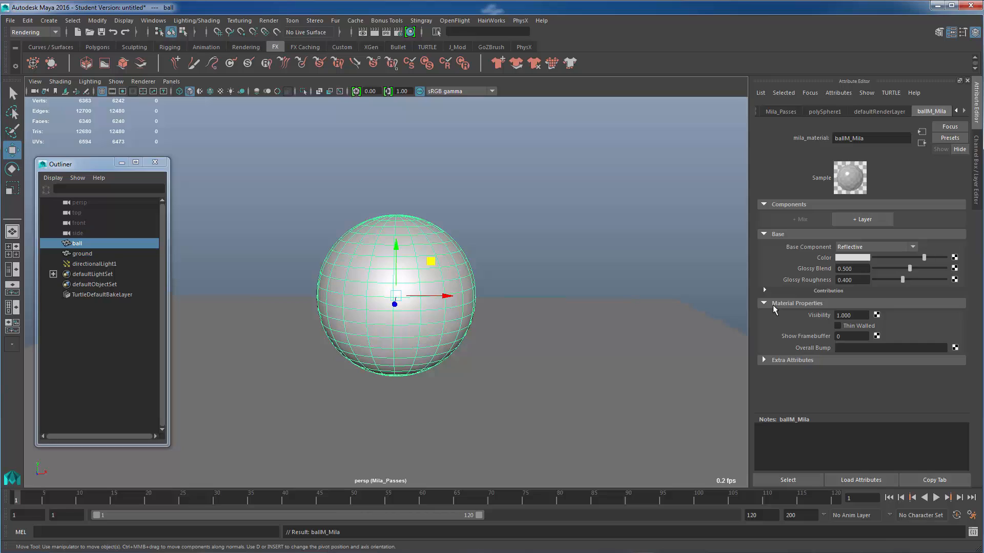
{"action": "left_click", "coordinate": [763, 359]}
{"action": "scroll", "coordinate": [795, 352], "scroll_direction": "down", "scroll_amount": 2}
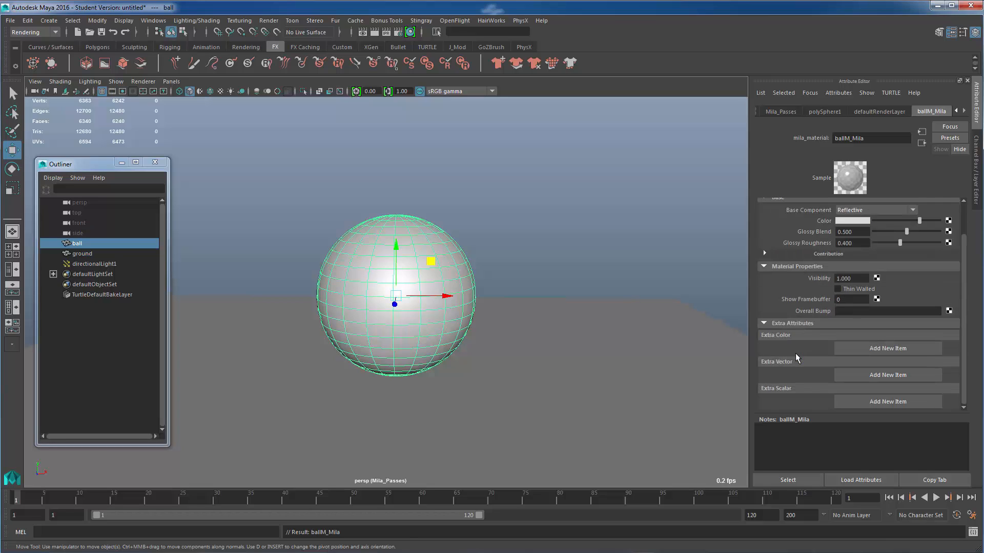
{"action": "scroll", "coordinate": [778, 340], "scroll_direction": "up", "scroll_amount": 2}
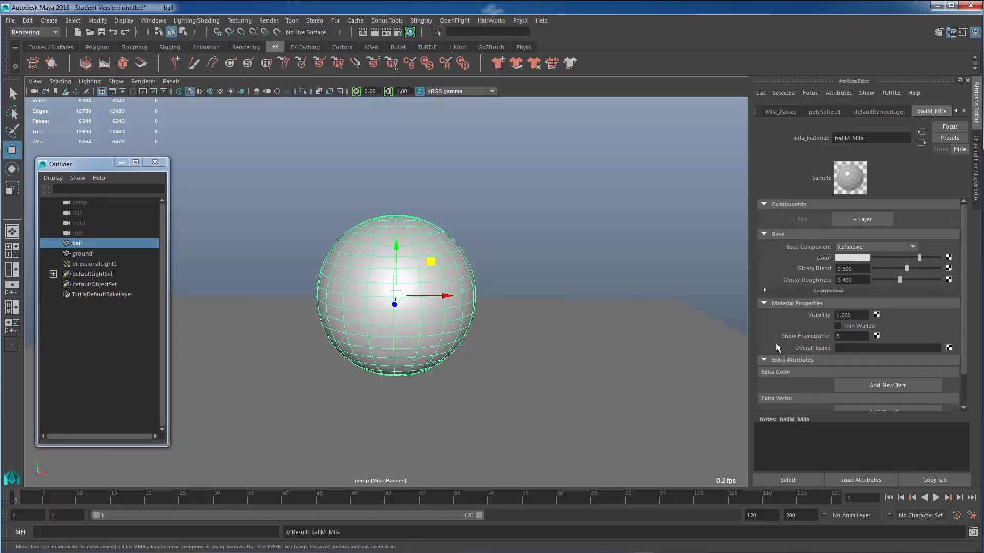
{"action": "left_click", "coordinate": [764, 359]}
{"action": "left_click", "coordinate": [765, 304]}
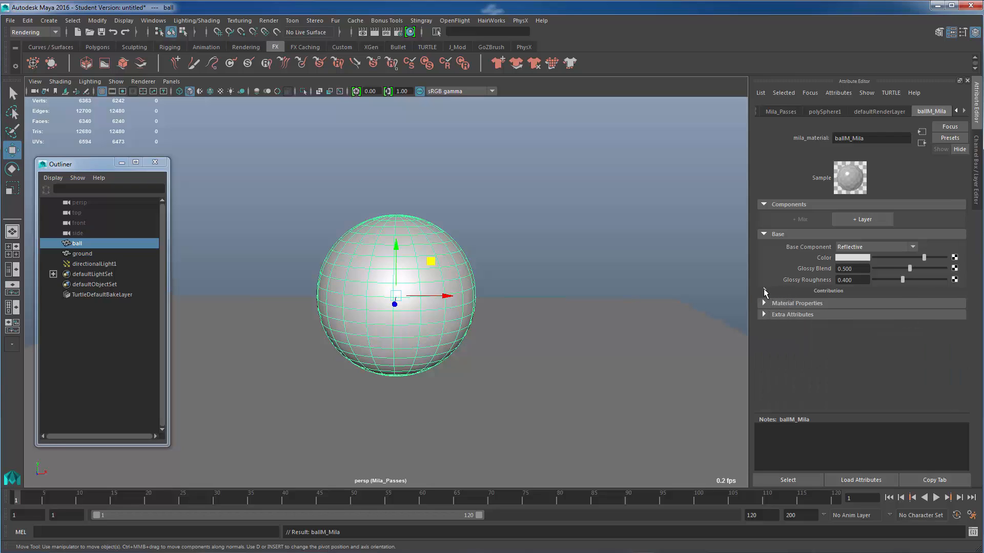
{"action": "left_click", "coordinate": [764, 291]}
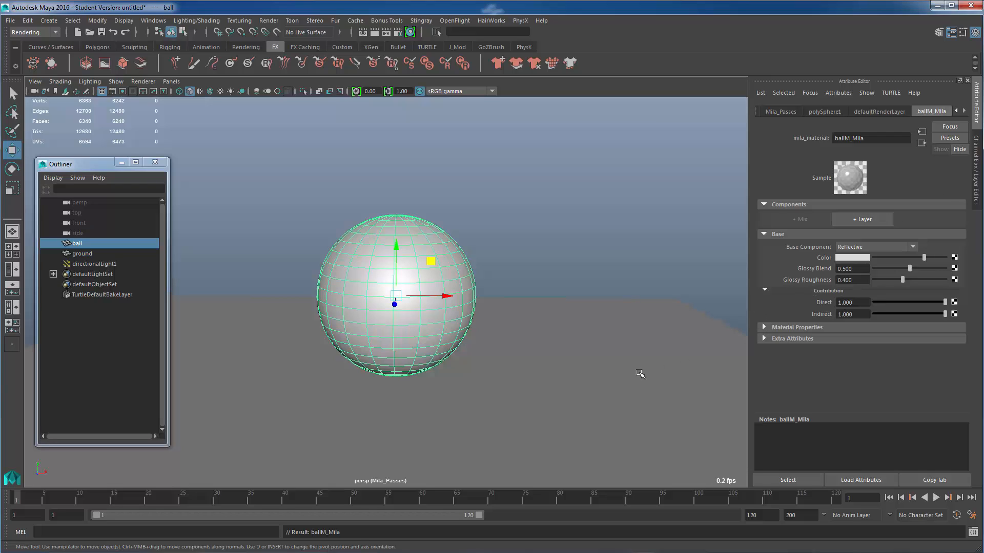
{"action": "left_click", "coordinate": [566, 358]}
{"action": "right_click", "coordinate": [545, 349]}
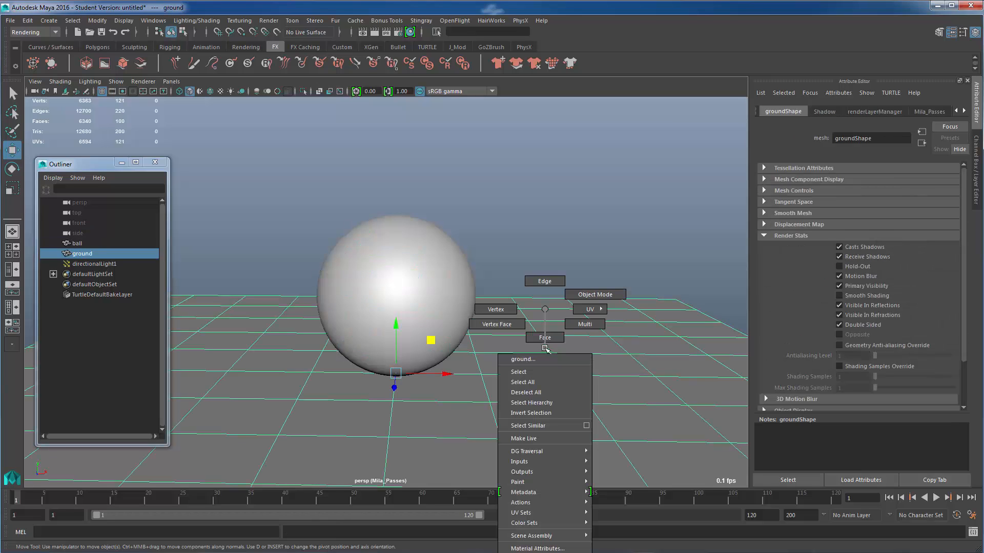
{"action": "right_click_drag", "start_coordinate": [545, 348], "coordinate": [544, 349]}
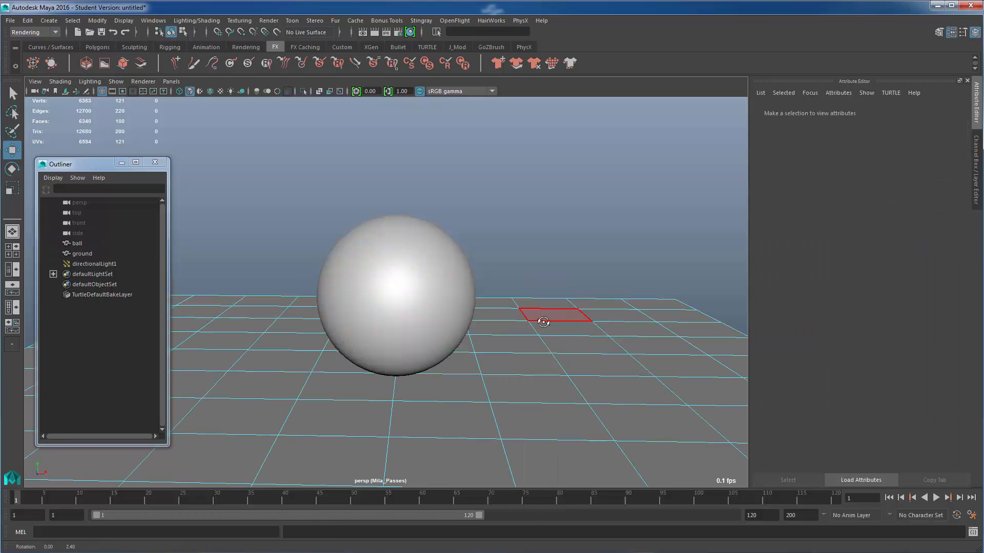
Assign a new mila_material to the ground plane
{"action": "left_click_drag", "start_coordinate": [541, 321], "coordinate": [547, 294], "text": "alt"}
{"action": "left_click", "coordinate": [606, 213]}
{"action": "left_click", "coordinate": [584, 229]}
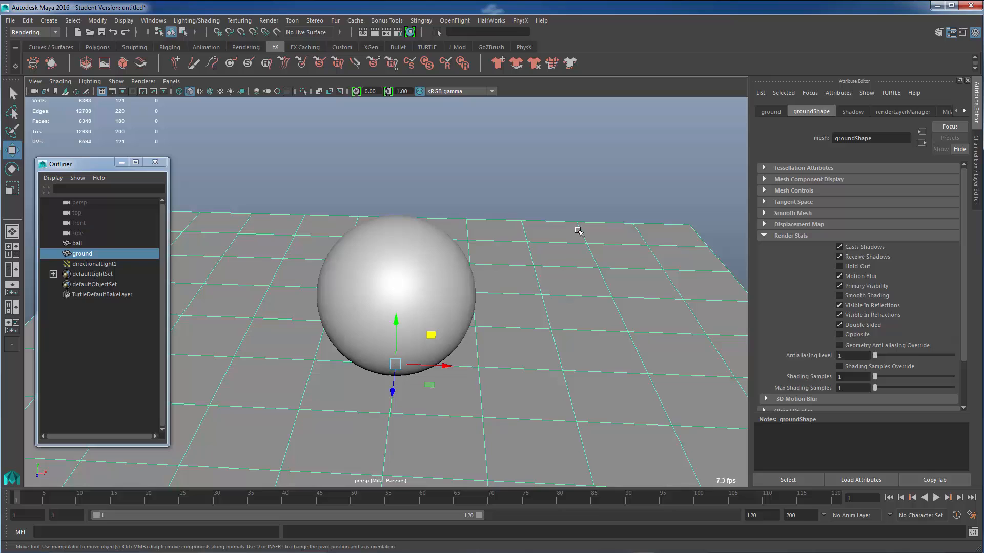
{"action": "right_click", "coordinate": [551, 232]}
{"action": "right_click_drag", "start_coordinate": [556, 447], "coordinate": [561, 490]}
{"action": "left_click", "coordinate": [439, 259]}
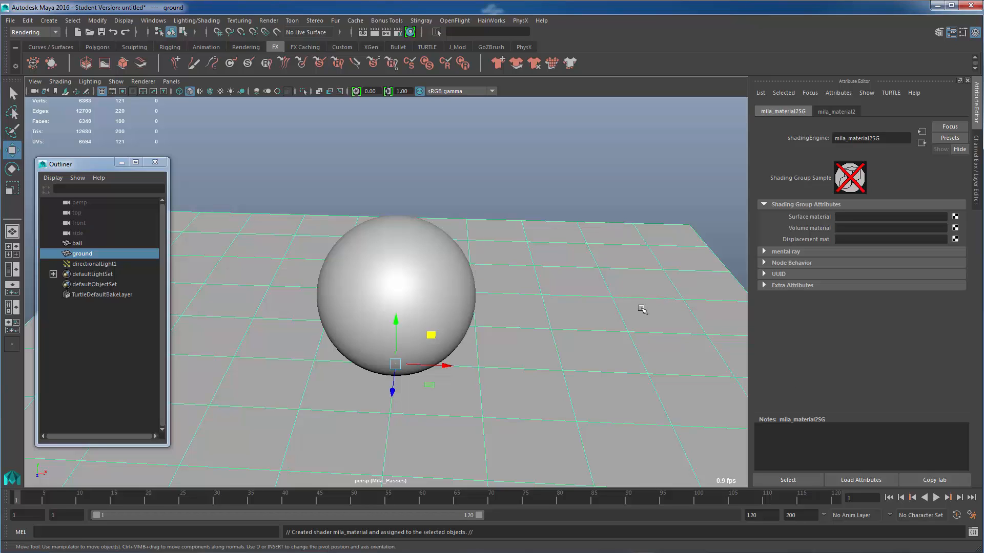
Rename the ground's material as groundM_Mila
{"action": "left_click_drag", "start_coordinate": [642, 307], "coordinate": [644, 293], "text": "alt"}
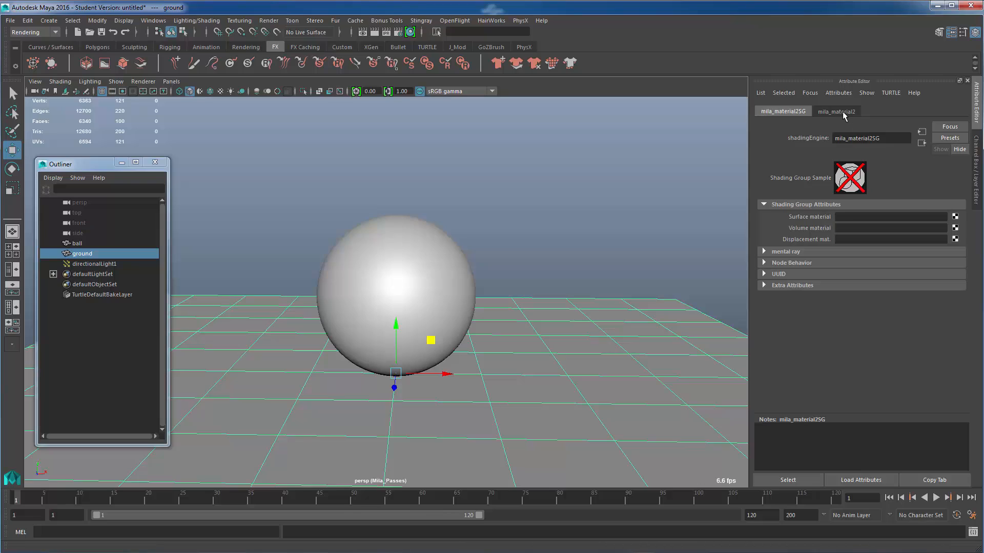
{"action": "left_click", "coordinate": [844, 113]}
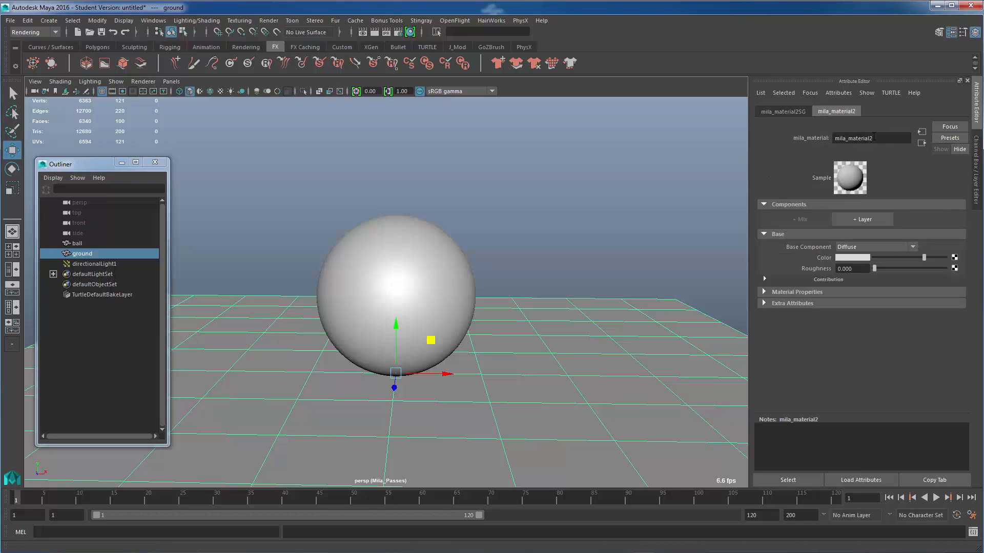
{"action": "left_click_drag", "start_coordinate": [875, 137], "coordinate": [819, 138]}
{"action": "type", "text": "groundM_Mila"}
{"action": "key", "text": "Return"}
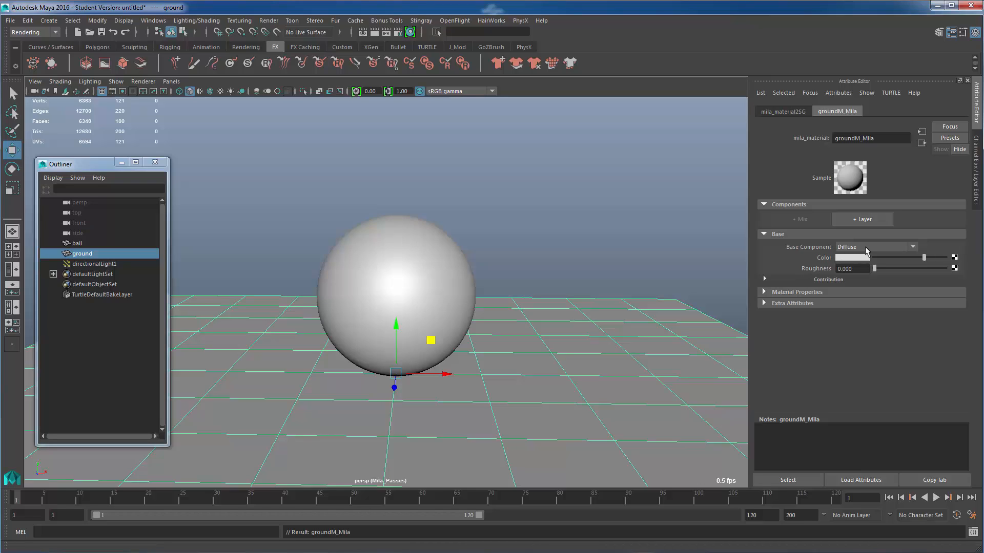
Connect a Checker texture to the base color of groundM_Mila
{"action": "left_click", "coordinate": [954, 257]}
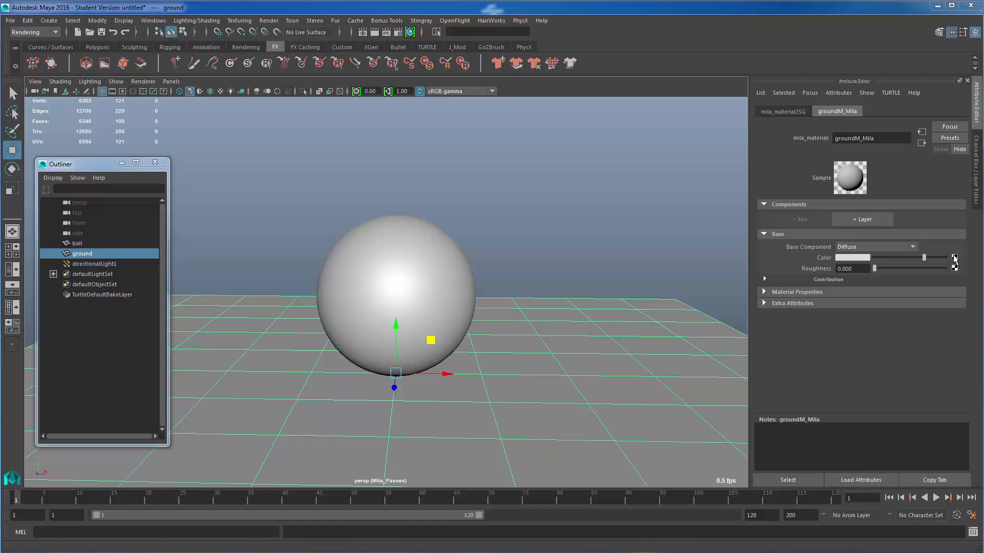
{"action": "left_click_drag", "start_coordinate": [463, 193], "coordinate": [557, 122]}
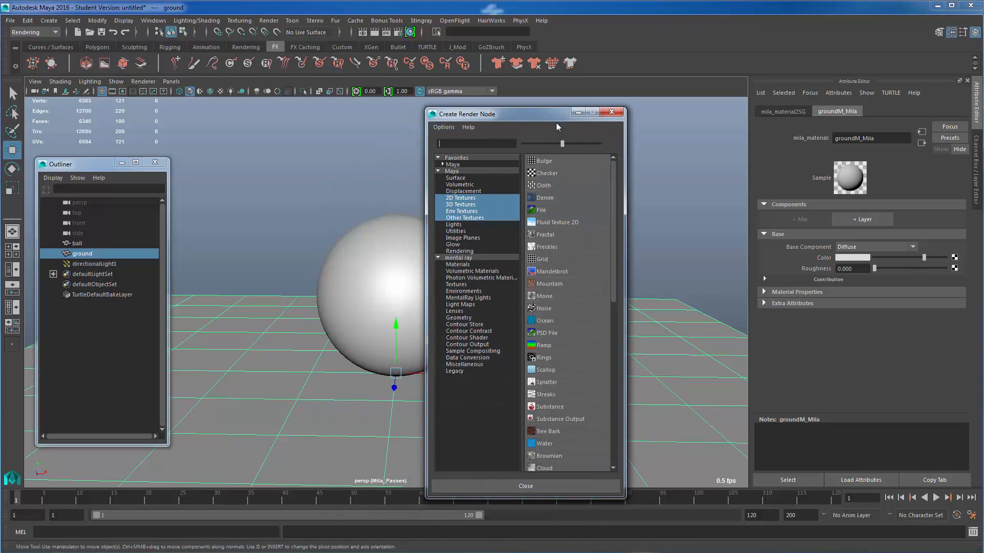
{"action": "left_click", "coordinate": [539, 176]}
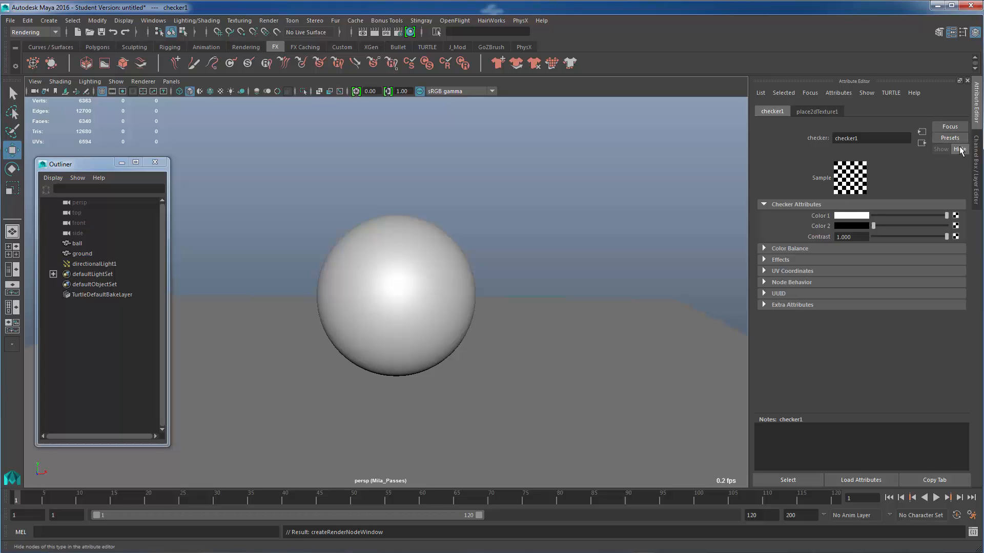
Set the output file name prefix to mila in the render settings of the Mila_Passes layer
{"action": "left_click", "coordinate": [976, 171]}
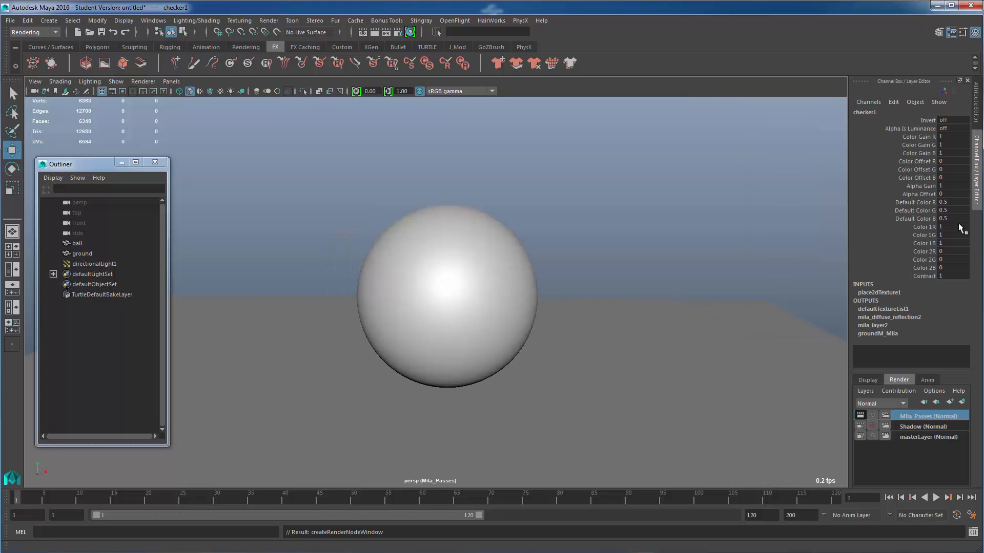
{"action": "left_click", "coordinate": [885, 417]}
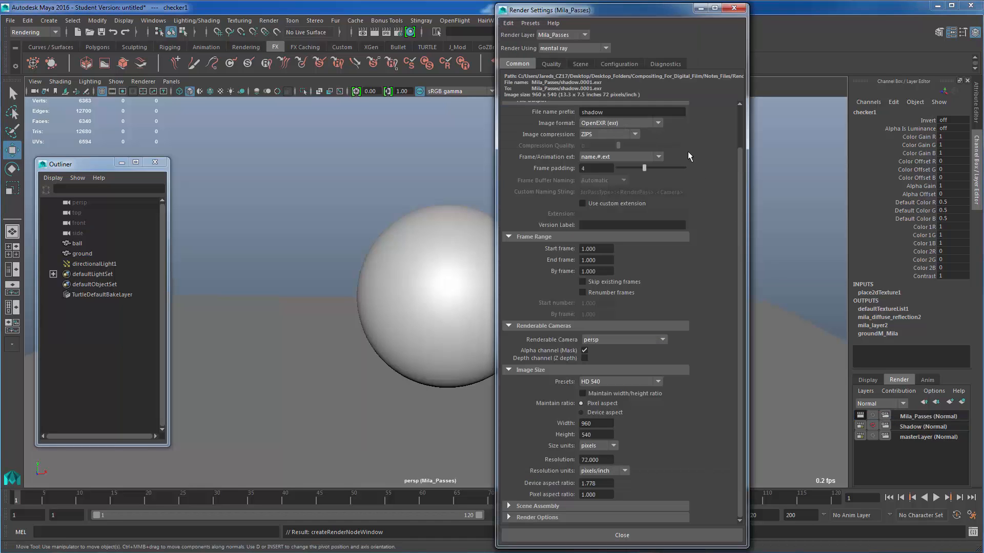
{"action": "left_click_drag", "start_coordinate": [736, 153], "coordinate": [739, 105]}
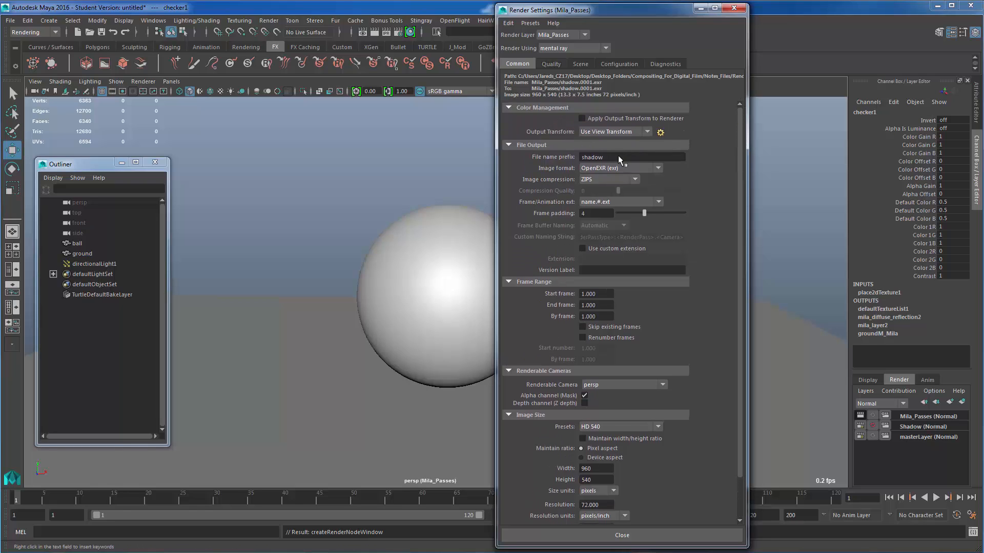
{"action": "type", "text": "mila"}
Enable the Direct Diffuse, Indirect Diffuse, Direct Glossy/Specular and Indirect Glossy/Specular MILA light path passes for the scene
{"action": "left_click", "coordinate": [575, 64]}
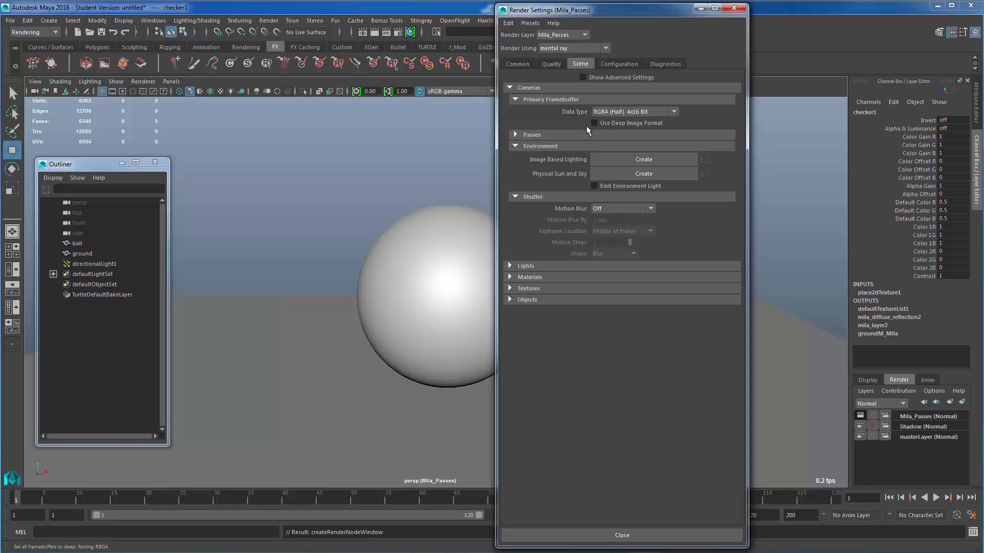
{"action": "left_click", "coordinate": [515, 135]}
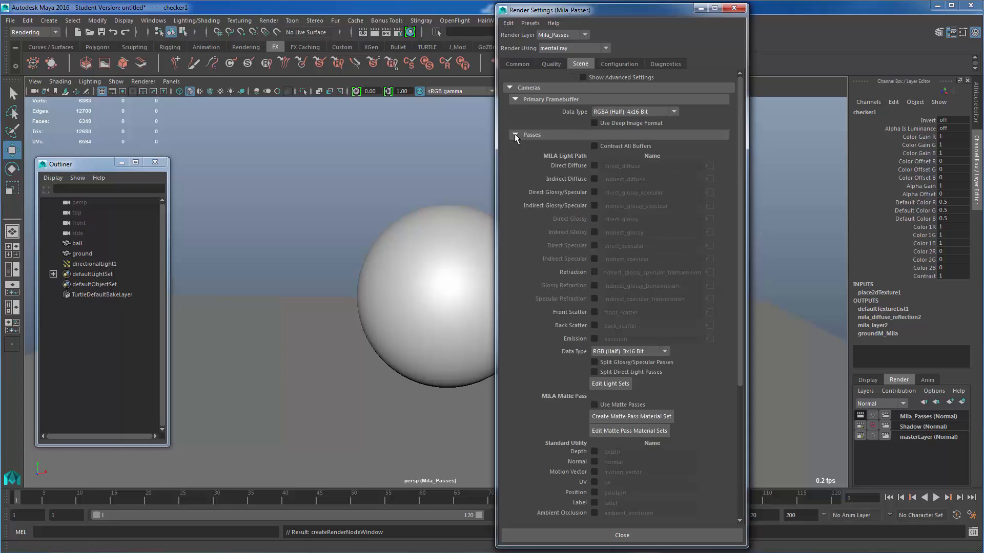
{"action": "left_click", "coordinate": [593, 165]}
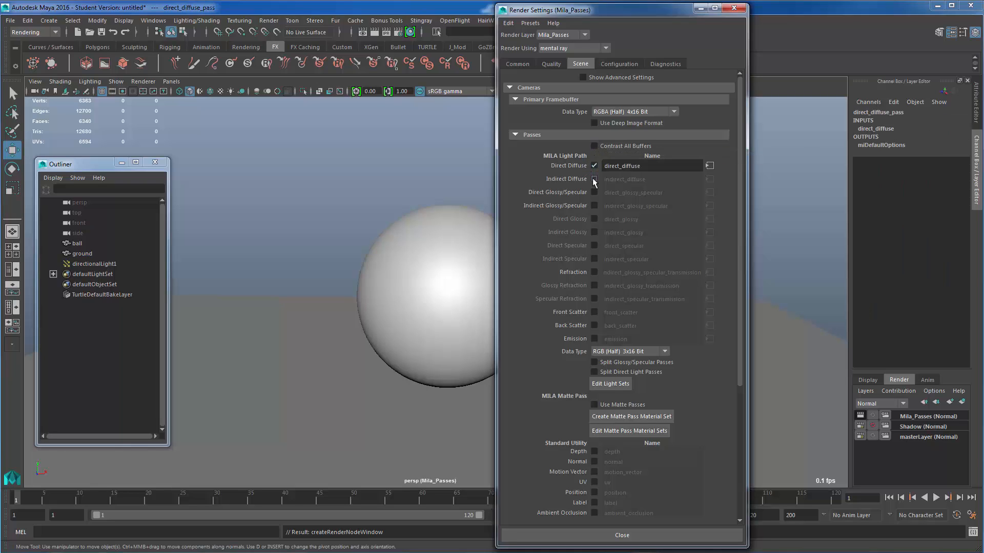
{"action": "left_click", "coordinate": [594, 180]}
{"action": "left_click", "coordinate": [594, 192]}
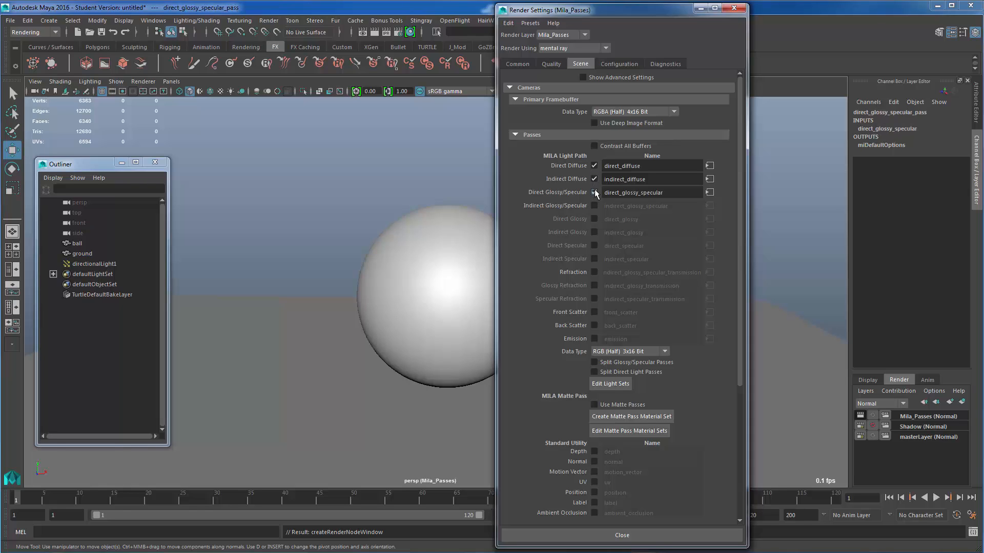
{"action": "left_click", "coordinate": [594, 206]}
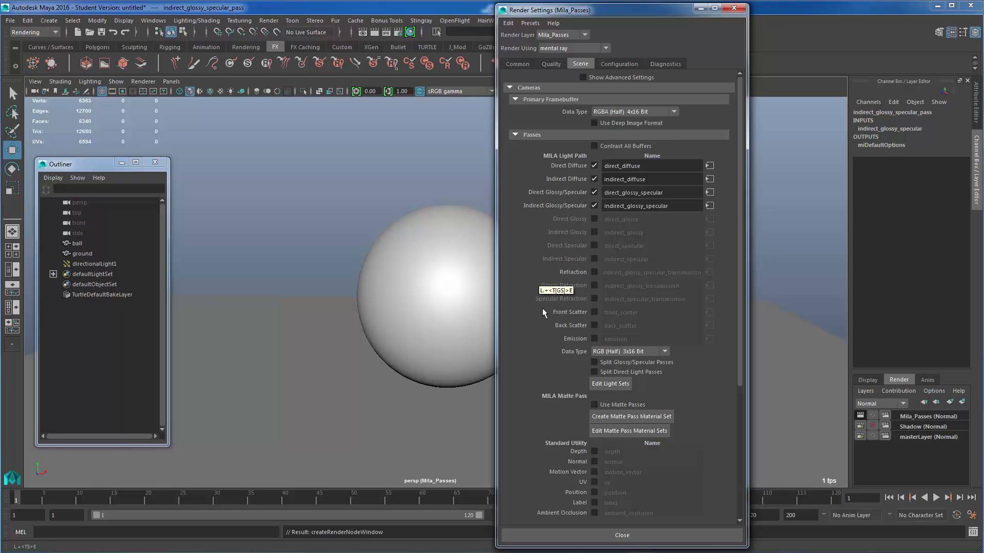
Enable the Ambient Occlusion utility pass and close the render settings
{"action": "scroll", "coordinate": [548, 351], "scroll_direction": "down", "scroll_amount": 2}
{"action": "scroll", "coordinate": [547, 353], "scroll_direction": "down", "scroll_amount": 2}
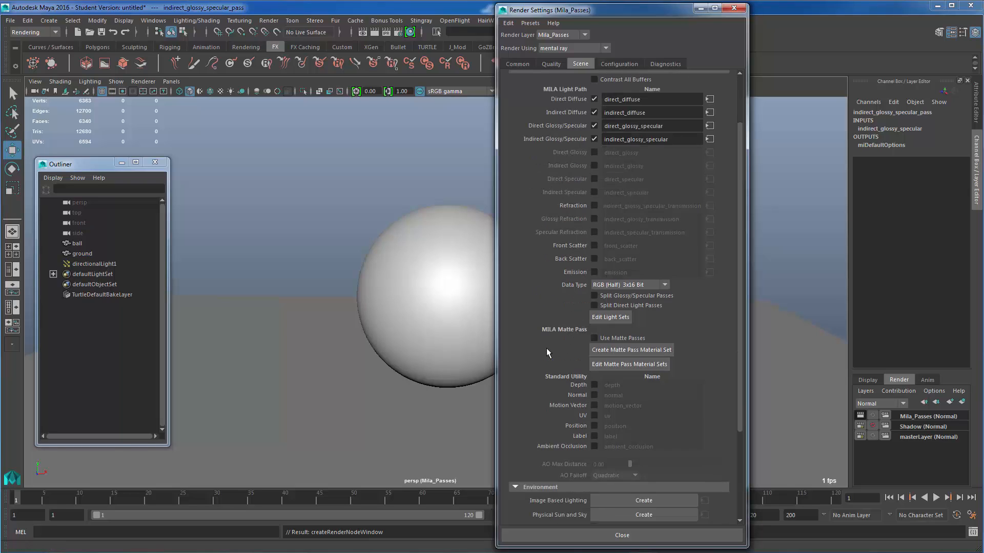
{"action": "left_click", "coordinate": [594, 447]}
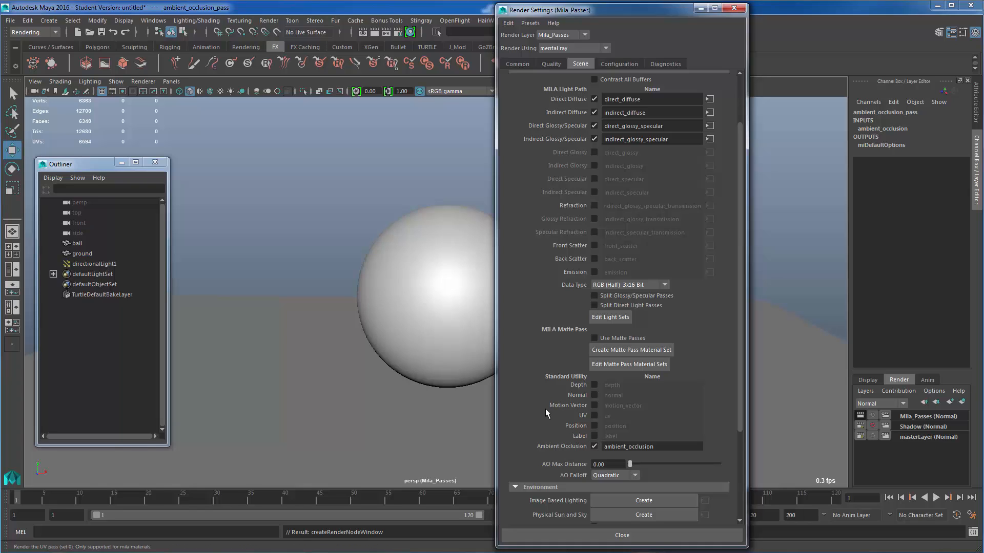
{"action": "scroll", "coordinate": [545, 408], "scroll_direction": "up", "scroll_amount": 4}
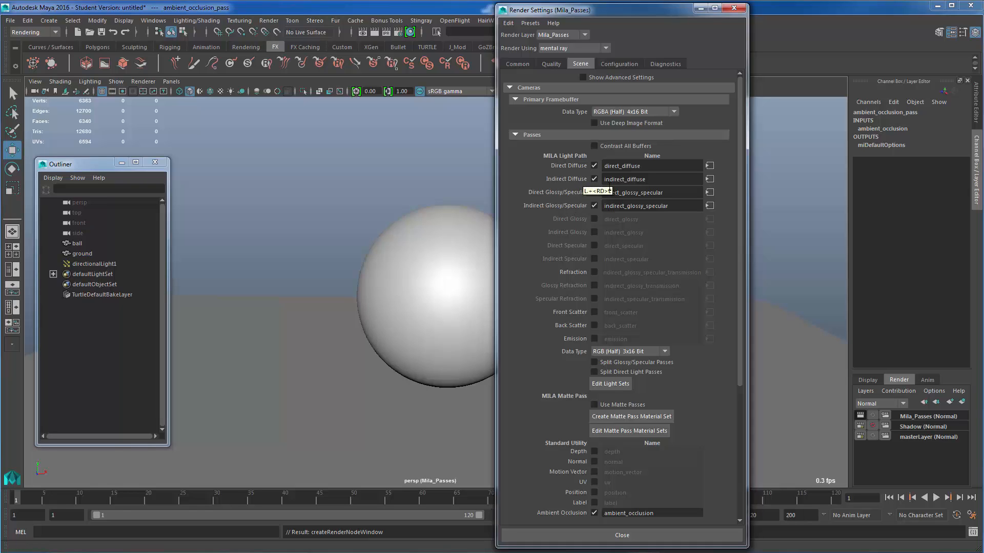
{"action": "left_click", "coordinate": [735, 11]}
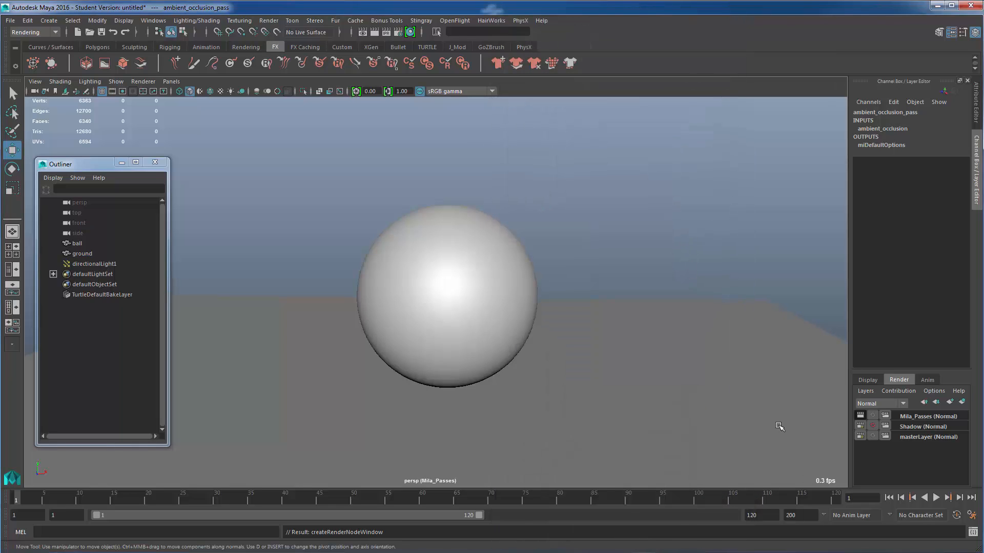
Set the Glossy Roughness of the ball's ballM_Mila material to 0 and test render the Mila_Passes layer
{"action": "left_click", "coordinate": [908, 416]}
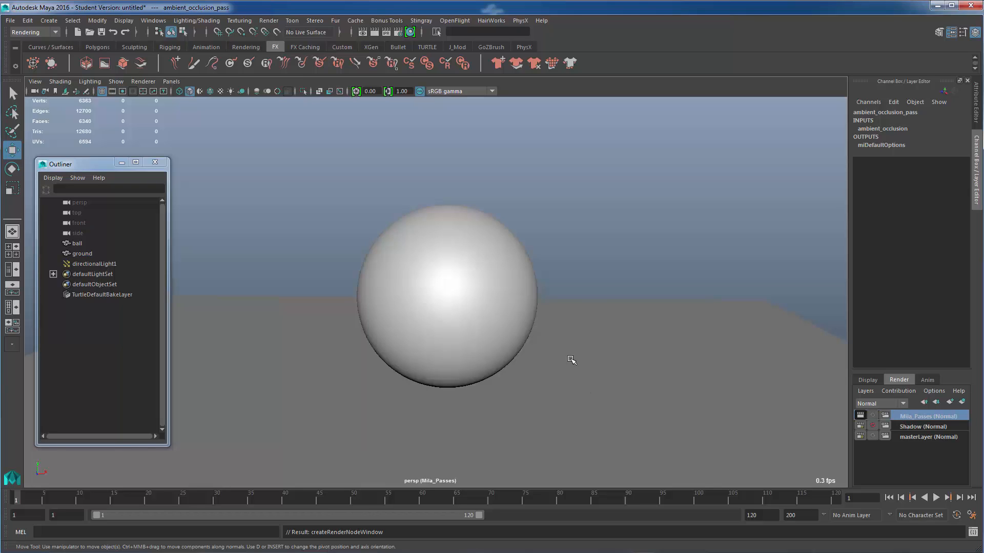
{"action": "left_click", "coordinate": [510, 309]}
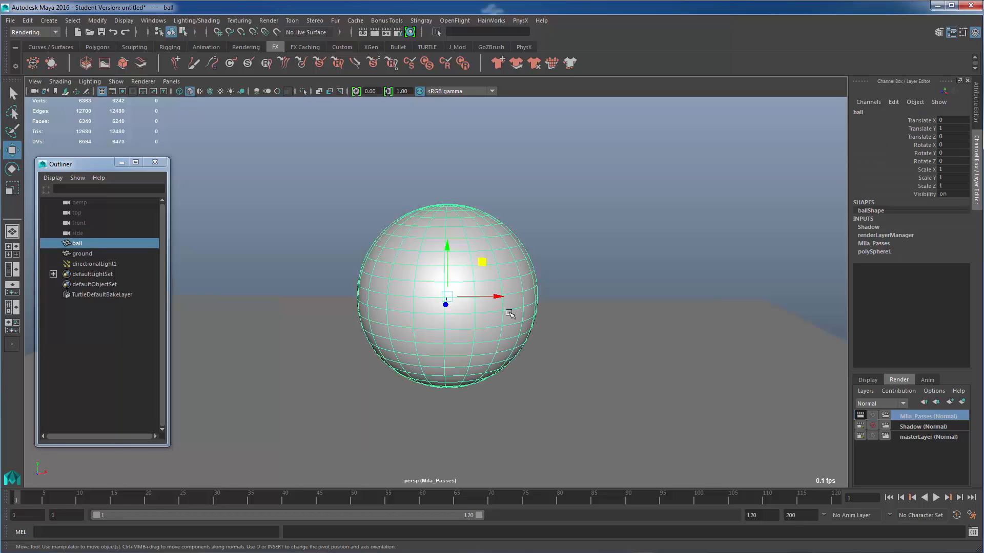
{"action": "key", "text": "ctrl+a"}
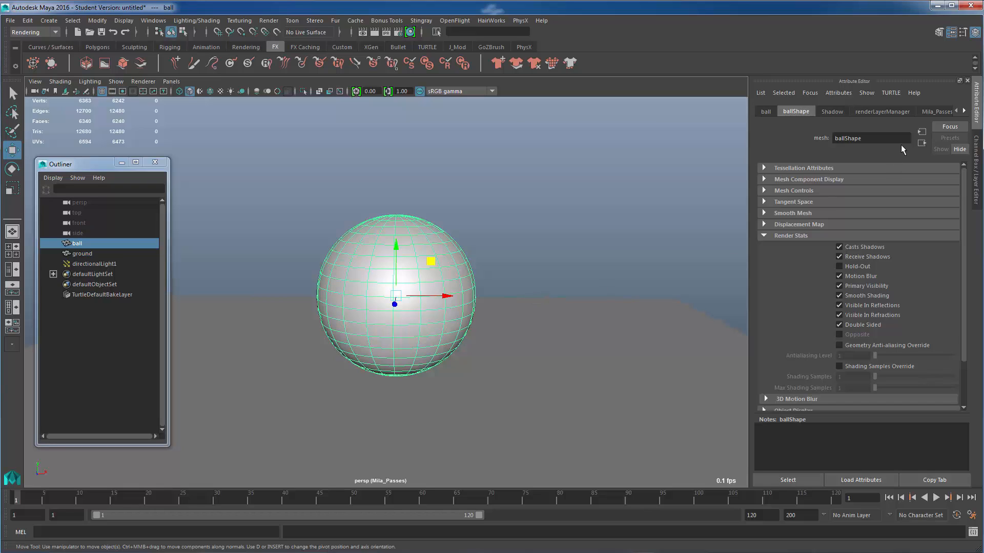
{"action": "left_click", "coordinate": [964, 111]}
{"action": "left_click", "coordinate": [963, 111]}
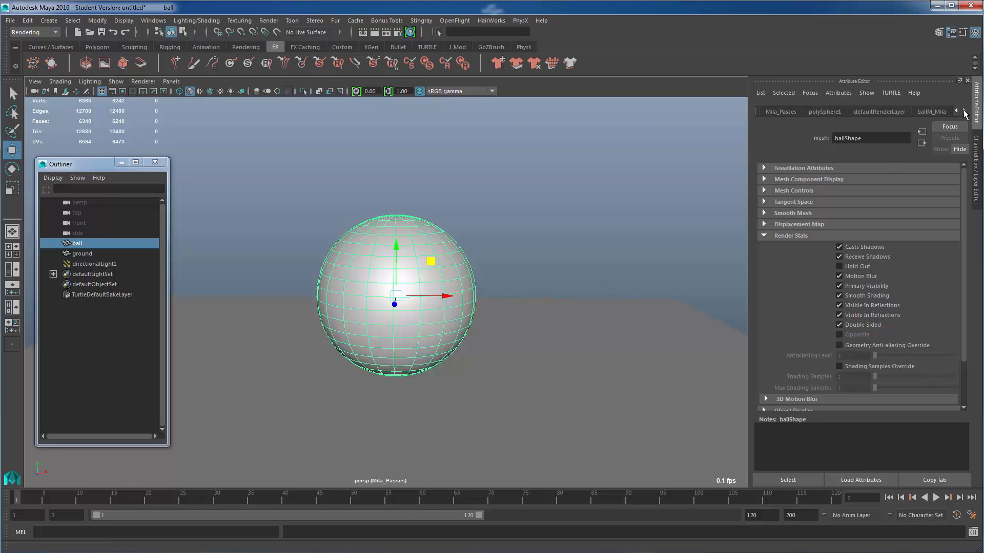
{"action": "left_click", "coordinate": [936, 112]}
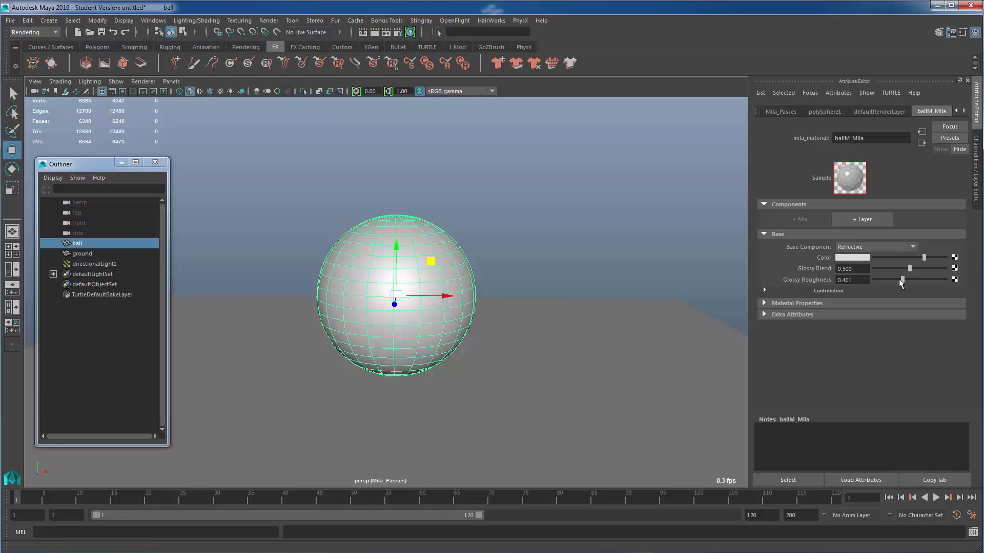
{"action": "left_click_drag", "start_coordinate": [900, 280], "coordinate": [860, 282]}
{"action": "left_click", "coordinate": [373, 35]}
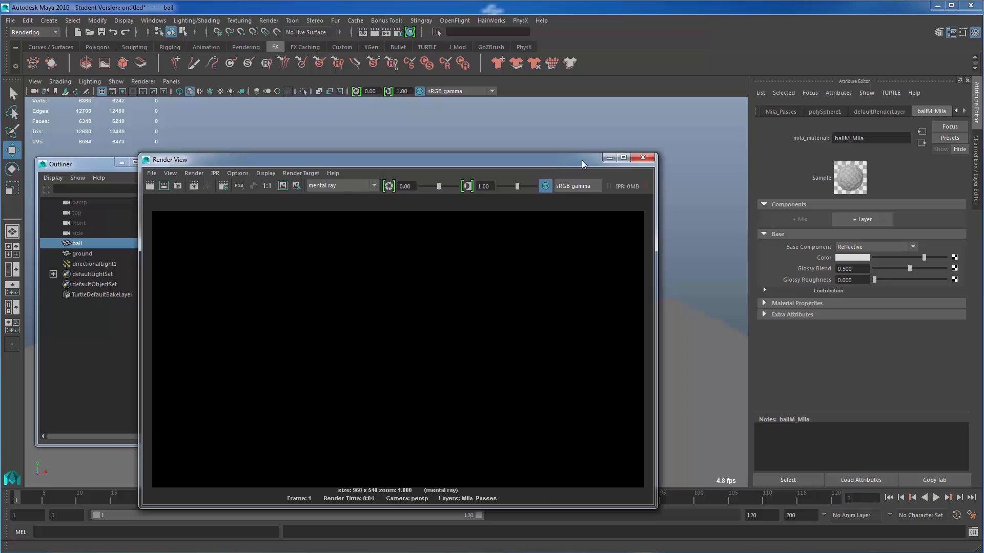
{"action": "left_click", "coordinate": [609, 158]}
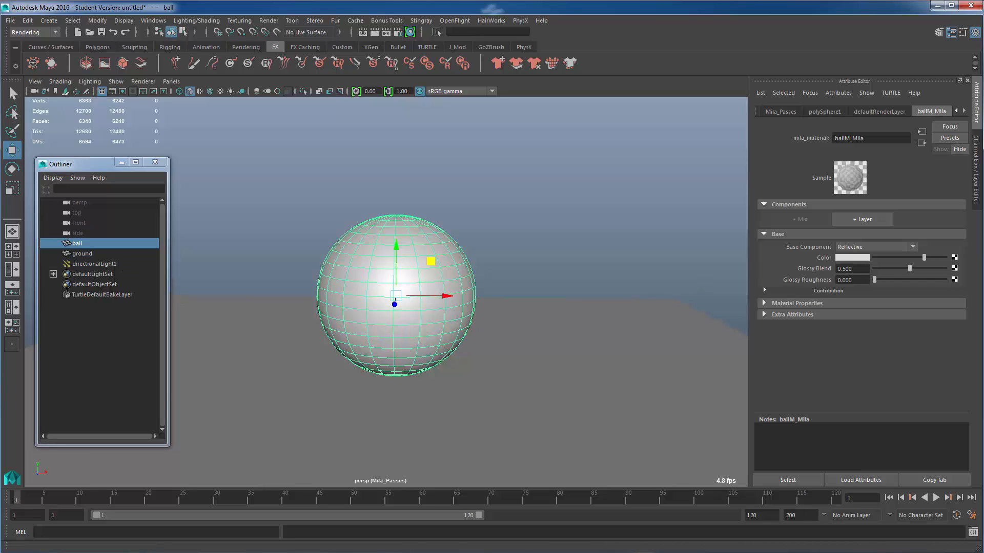
Create a Physical Sun and Sky environment in the Mila_Passes render settings, then close them
{"action": "left_click", "coordinate": [976, 191]}
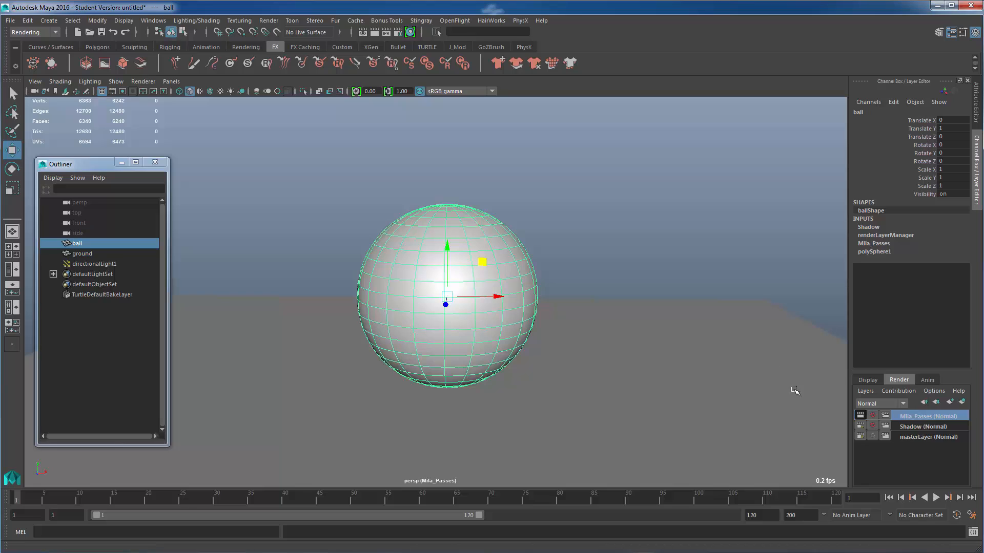
{"action": "left_click", "coordinate": [885, 415]}
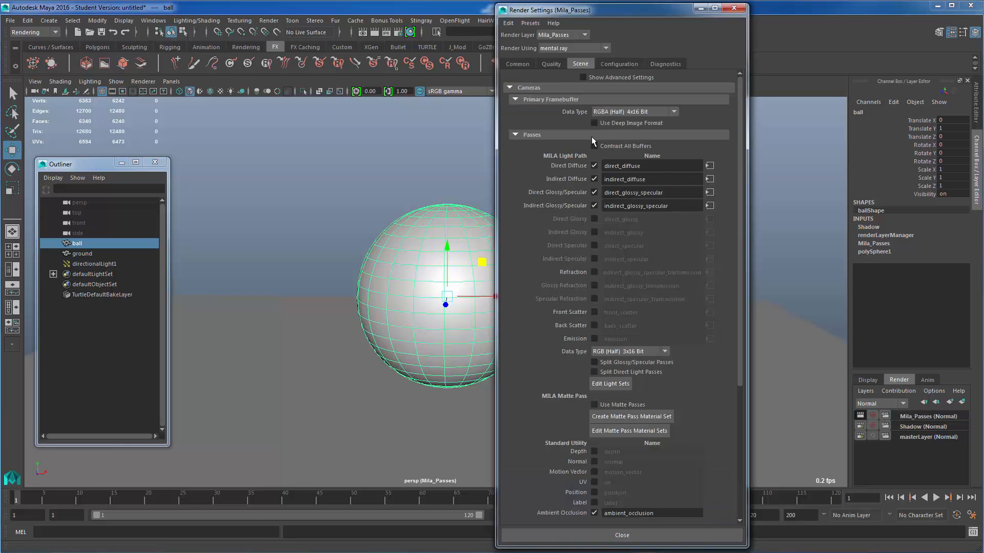
{"action": "scroll", "coordinate": [557, 75], "scroll_direction": "down", "scroll_amount": 3}
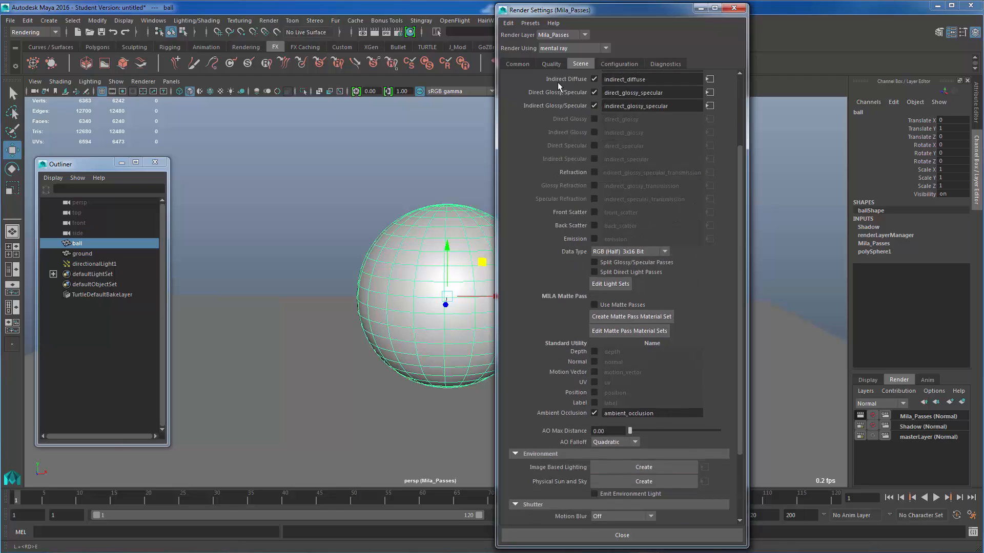
{"action": "scroll", "coordinate": [557, 82], "scroll_direction": "down", "scroll_amount": 3}
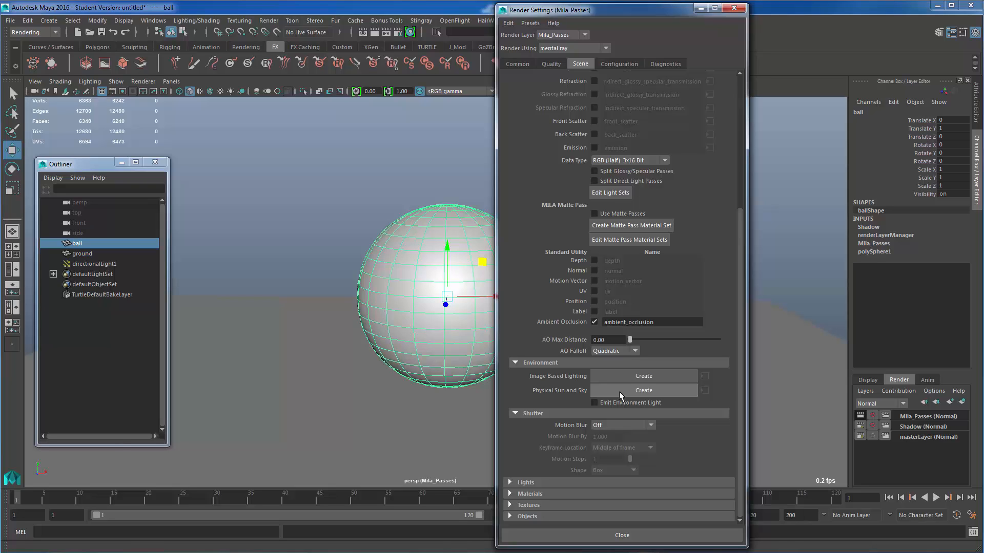
{"action": "left_click", "coordinate": [619, 392]}
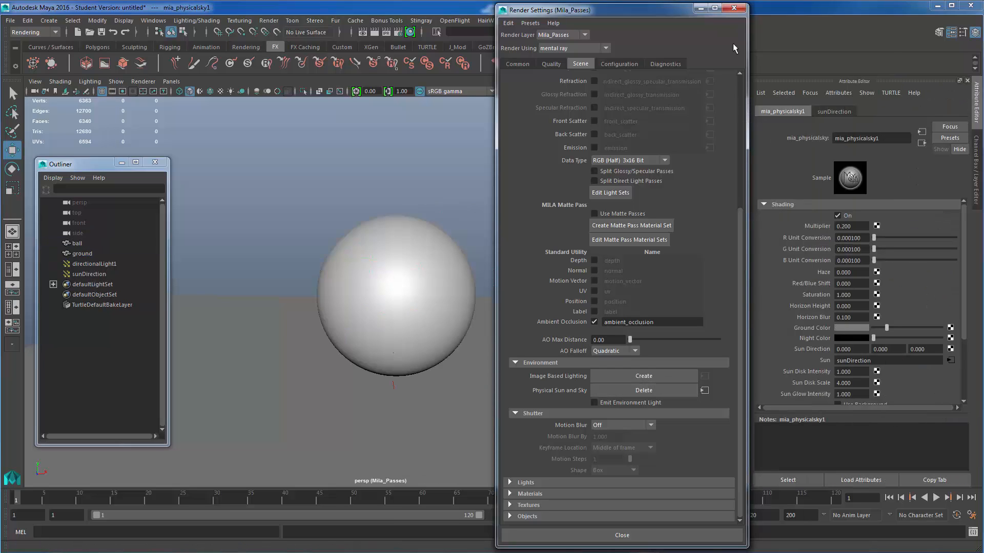
{"action": "left_click", "coordinate": [734, 8]}
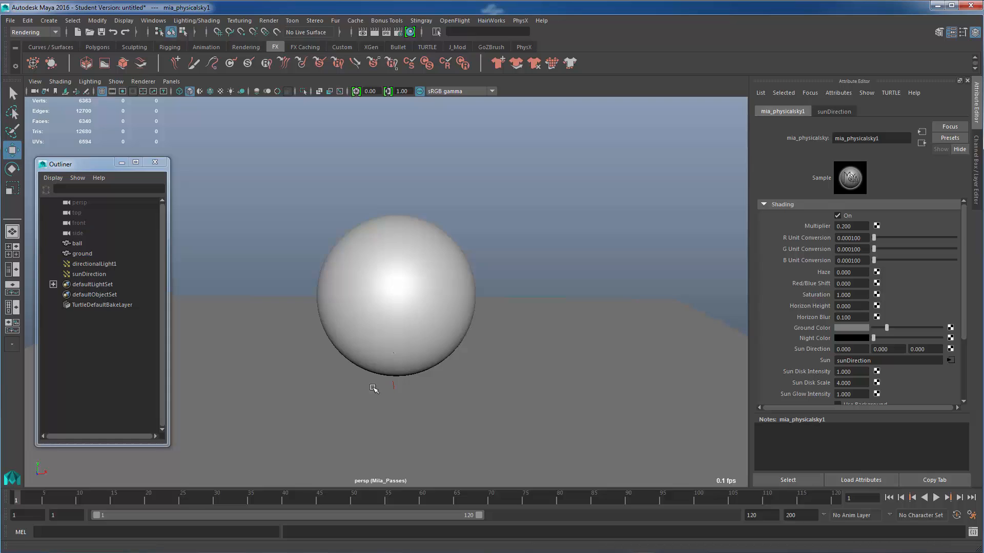
Move the sunDirection light about 1.7 along X and 2.5 along Y, above and beside the ball, and render the frame
{"action": "left_click", "coordinate": [92, 274]}
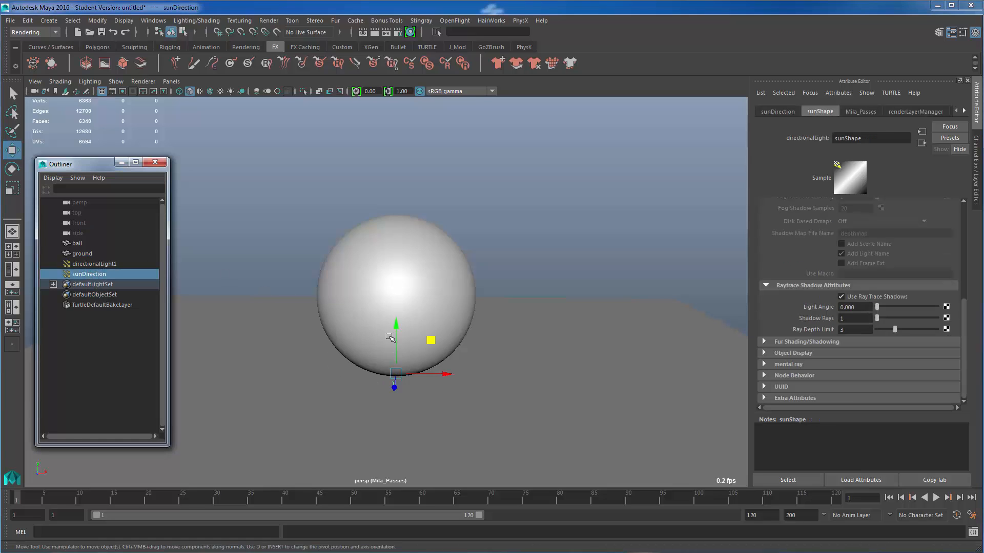
{"action": "left_click_drag", "start_coordinate": [430, 340], "coordinate": [591, 138]}
{"action": "key", "text": "e"}
{"action": "key", "text": "w"}
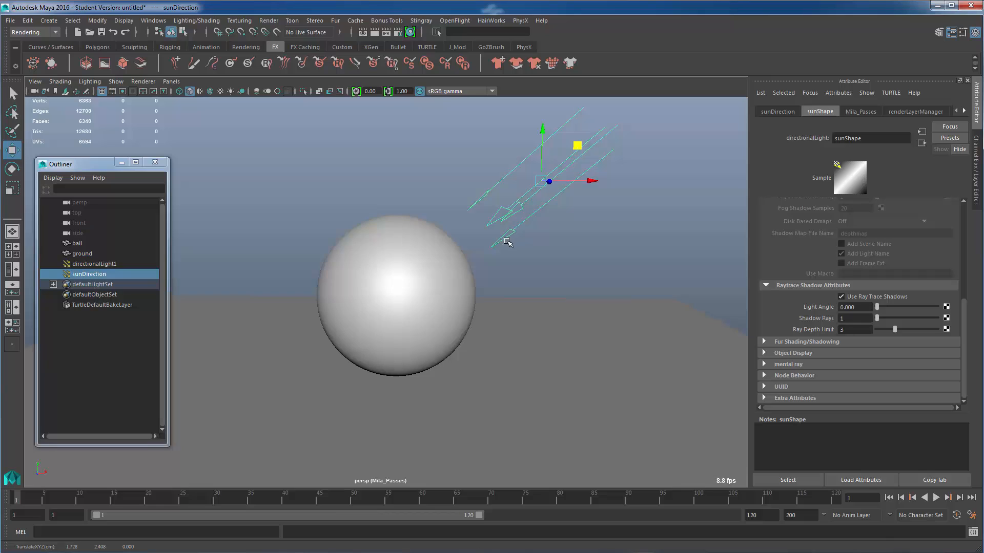
{"action": "left_click", "coordinate": [374, 32]}
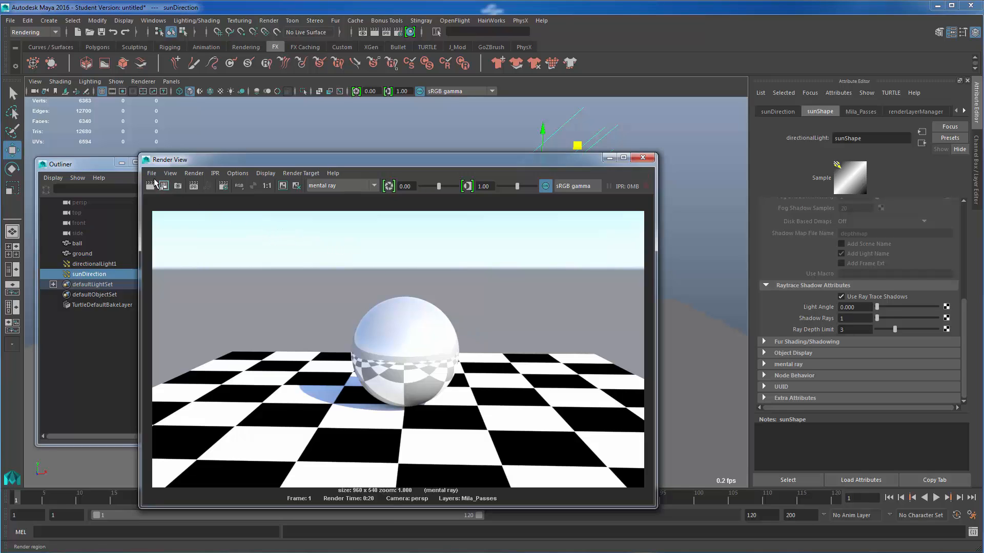
Load the direct_diffuse render pass from the last render and enlarge the image viewer to show the whole frame
{"action": "left_click", "coordinate": [150, 174]}
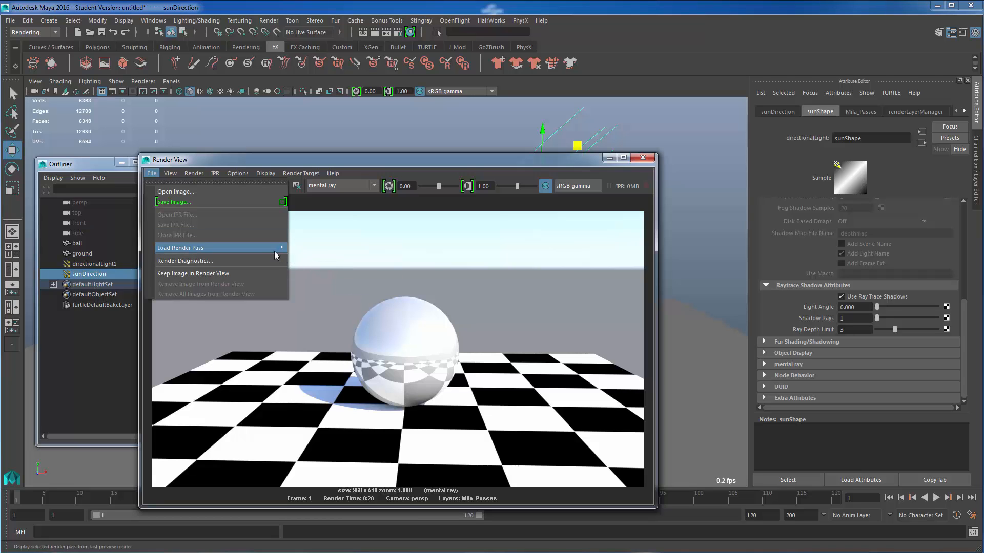
{"action": "mouse_move", "coordinate": [275, 250]}
{"action": "left_click", "coordinate": [322, 258]}
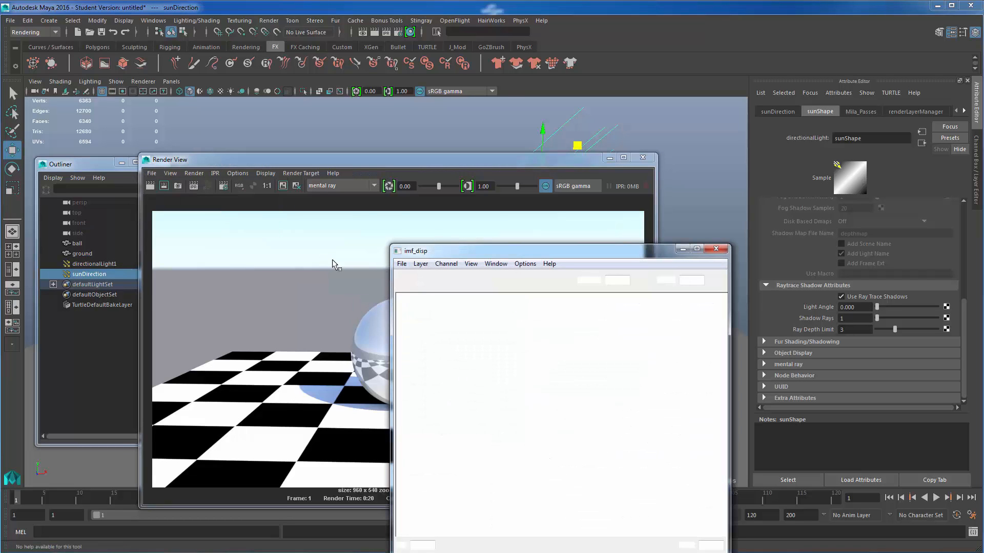
{"action": "left_click_drag", "start_coordinate": [444, 252], "coordinate": [273, 88]}
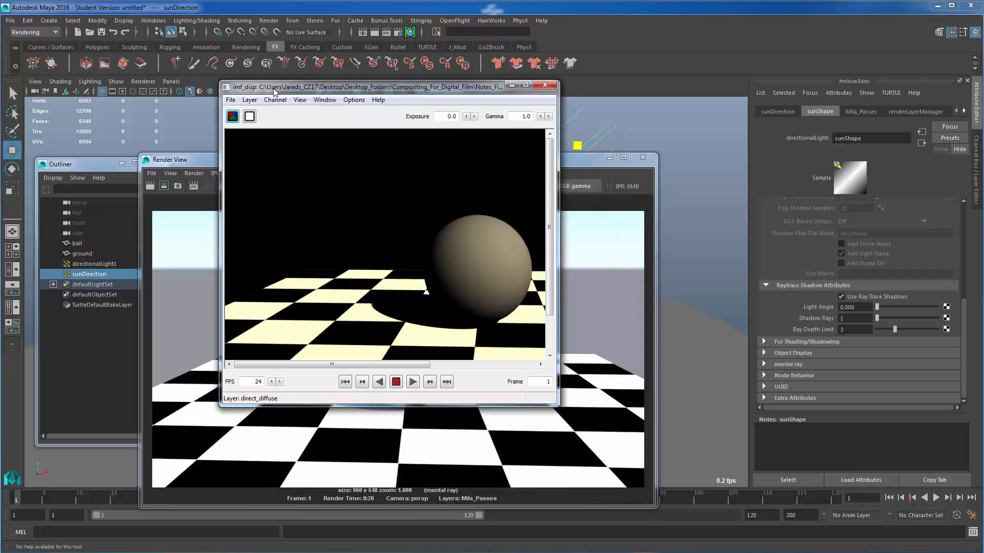
{"action": "left_click_drag", "start_coordinate": [557, 406], "coordinate": [768, 484]}
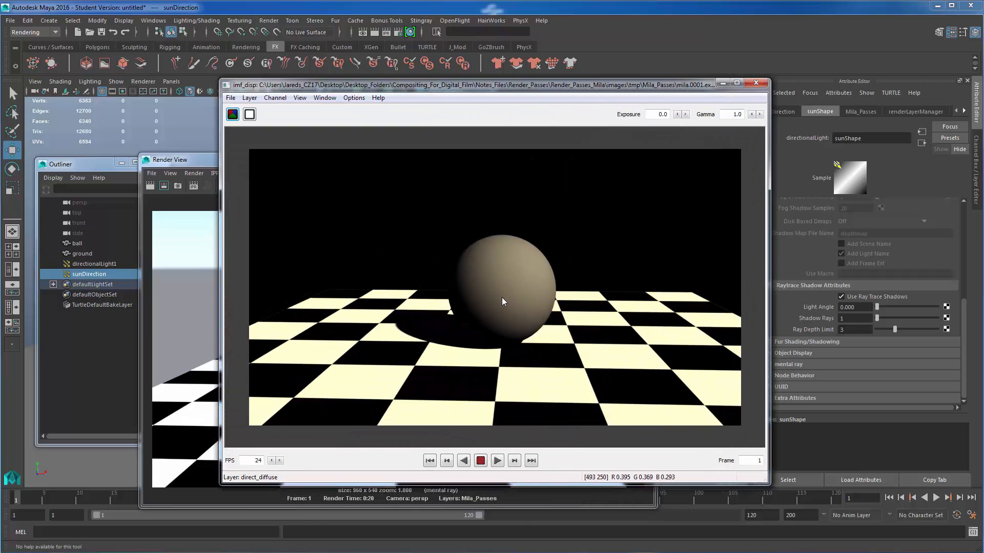
View the ambient_occlusion, direct_diffuse, direct_glossy_specular, indirect_diffuse and indirect_glossy_specular passes in turn, then close the image viewer
{"action": "left_click", "coordinate": [250, 98]}
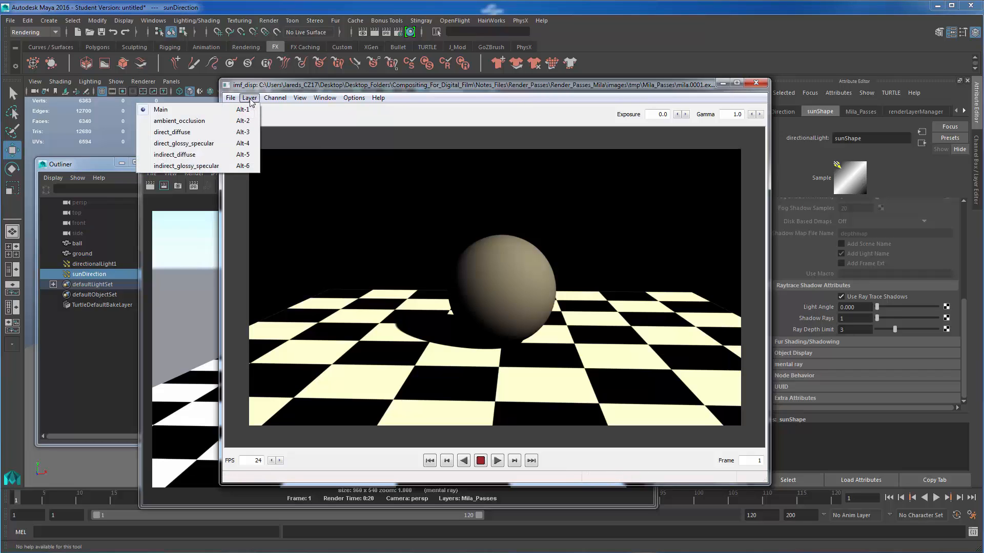
{"action": "left_click", "coordinate": [218, 122]}
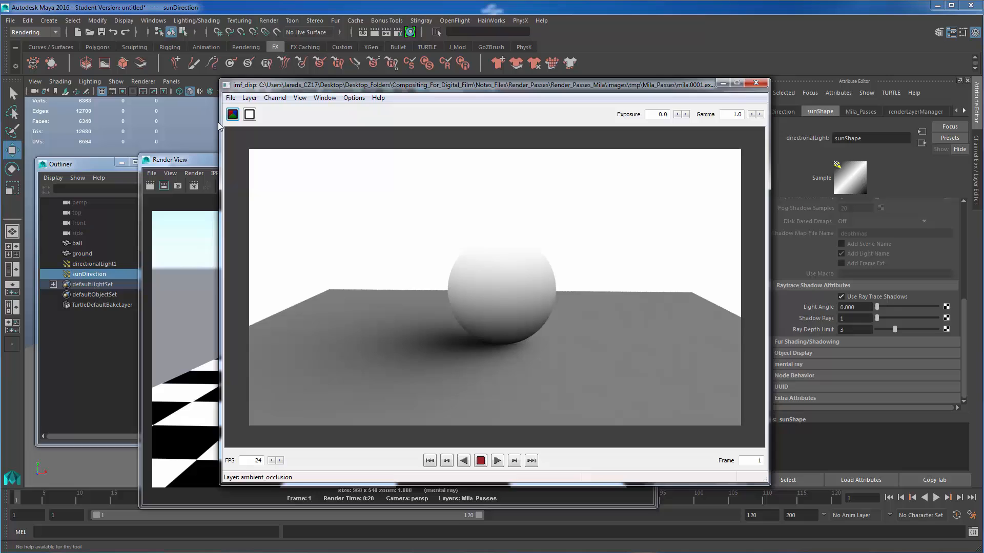
{"action": "left_click", "coordinate": [251, 99]}
{"action": "left_click", "coordinate": [247, 132]}
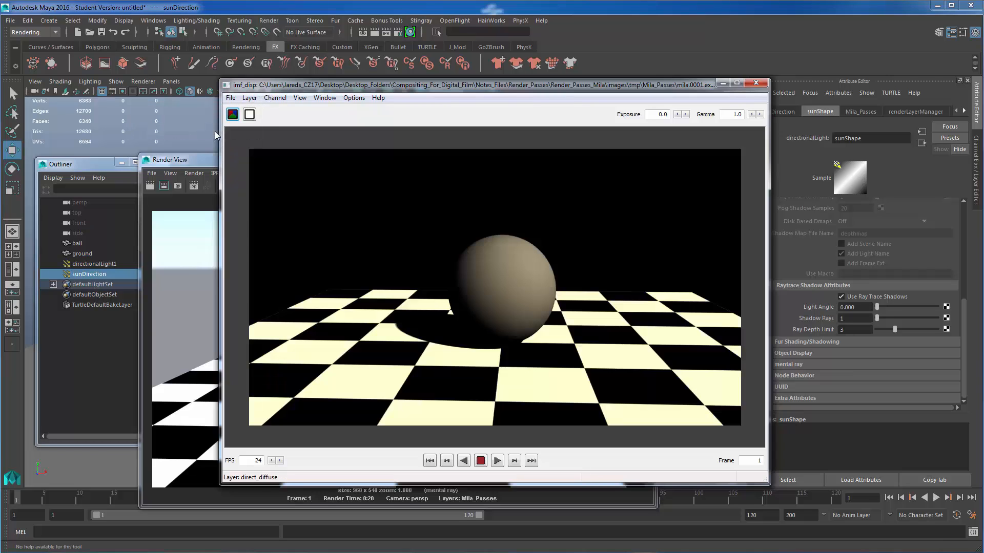
{"action": "left_click", "coordinate": [250, 99]}
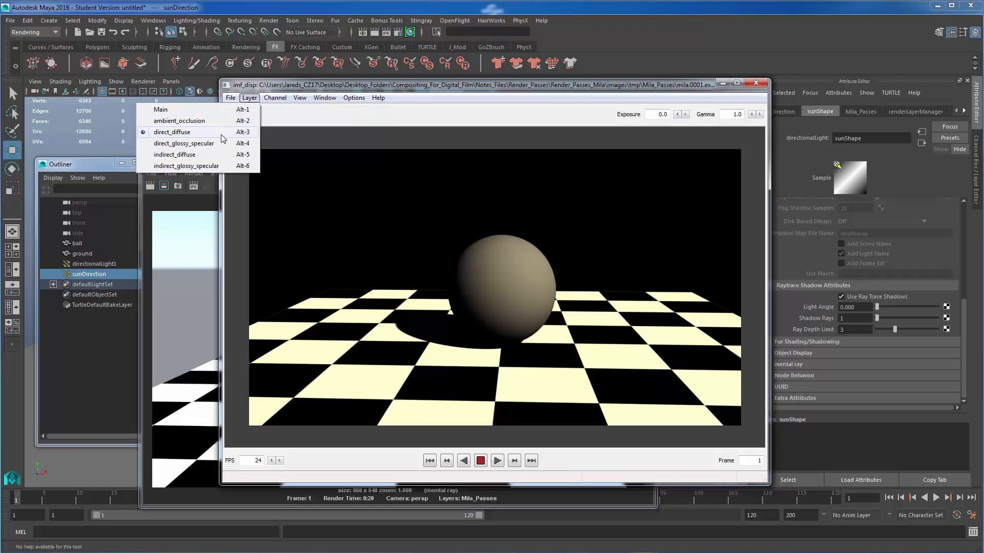
{"action": "left_click", "coordinate": [215, 146]}
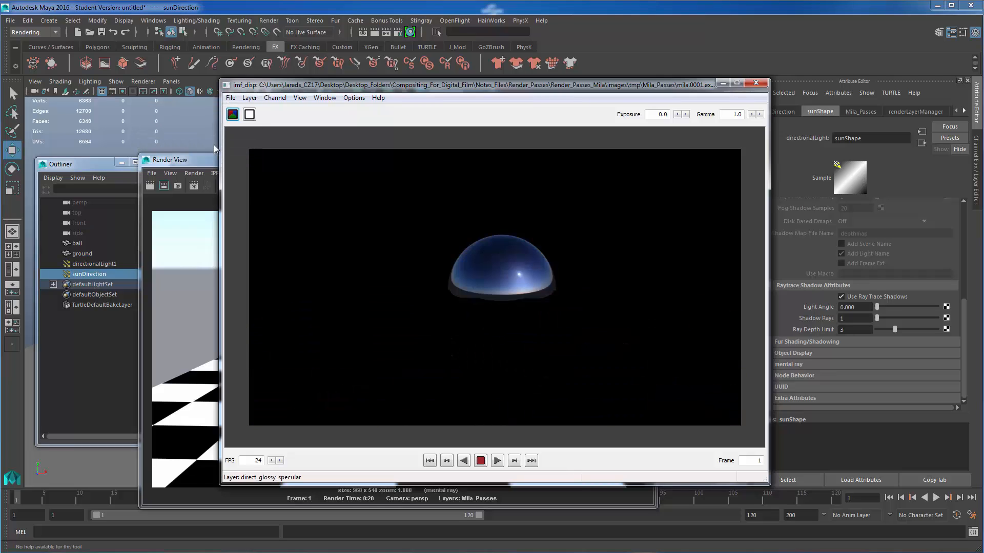
{"action": "left_click", "coordinate": [250, 98]}
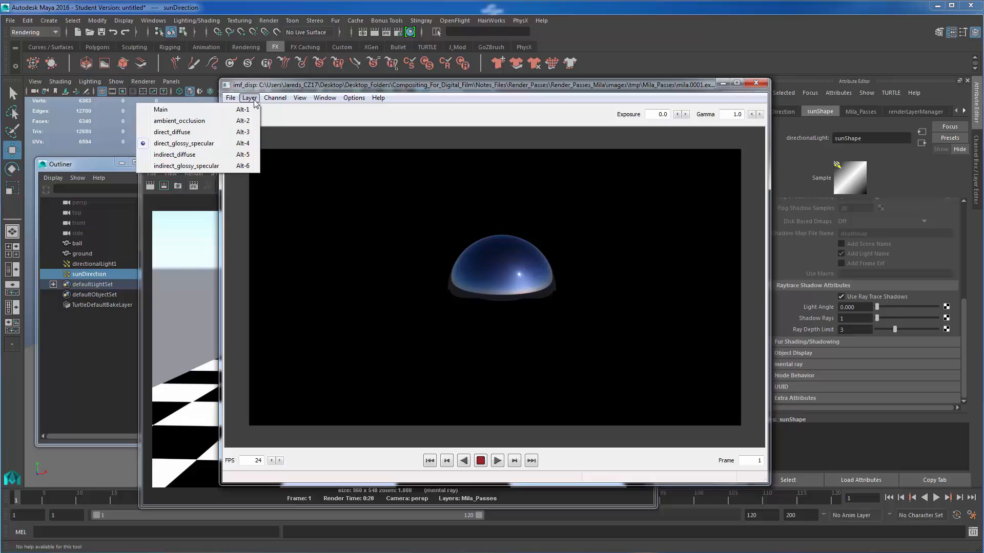
{"action": "left_click", "coordinate": [206, 156]}
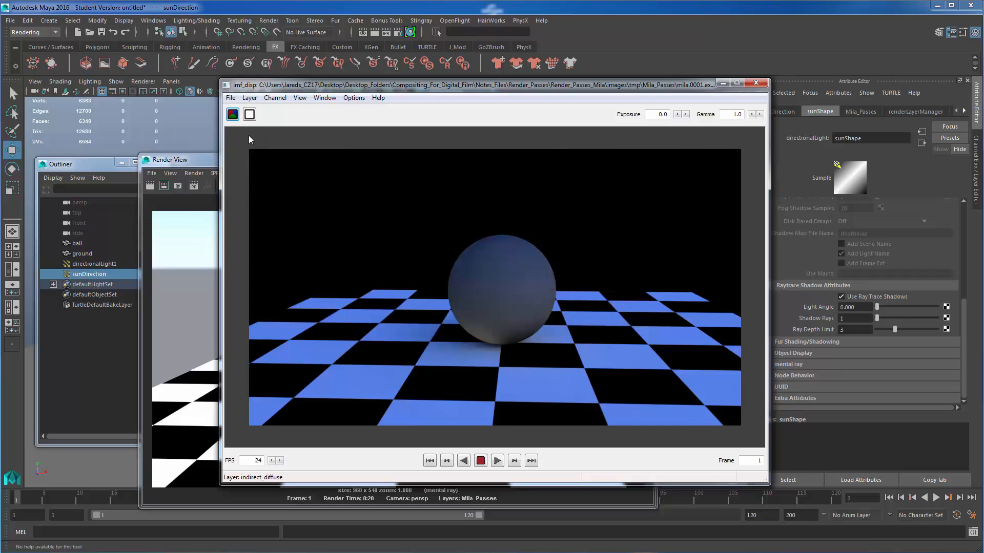
{"action": "left_click", "coordinate": [250, 98]}
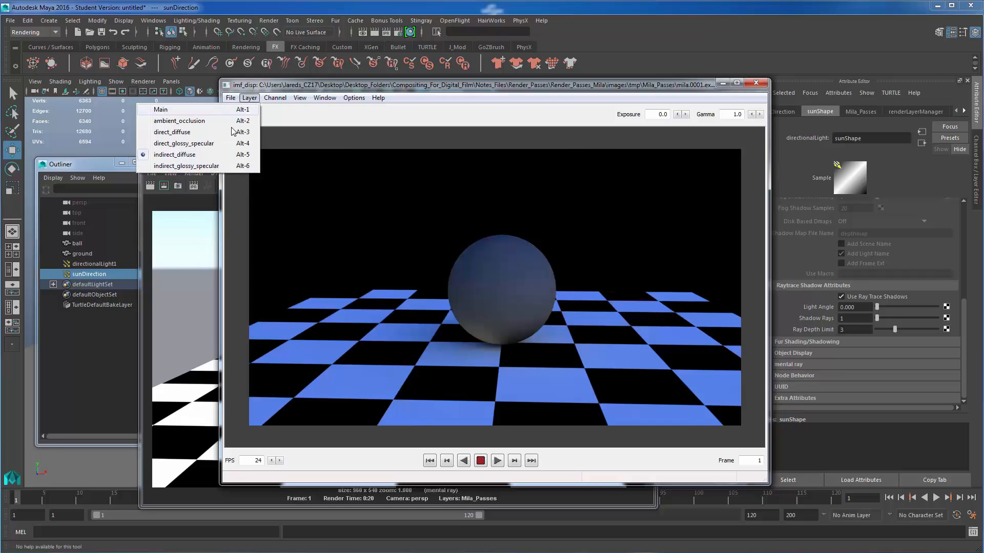
{"action": "left_click", "coordinate": [208, 167]}
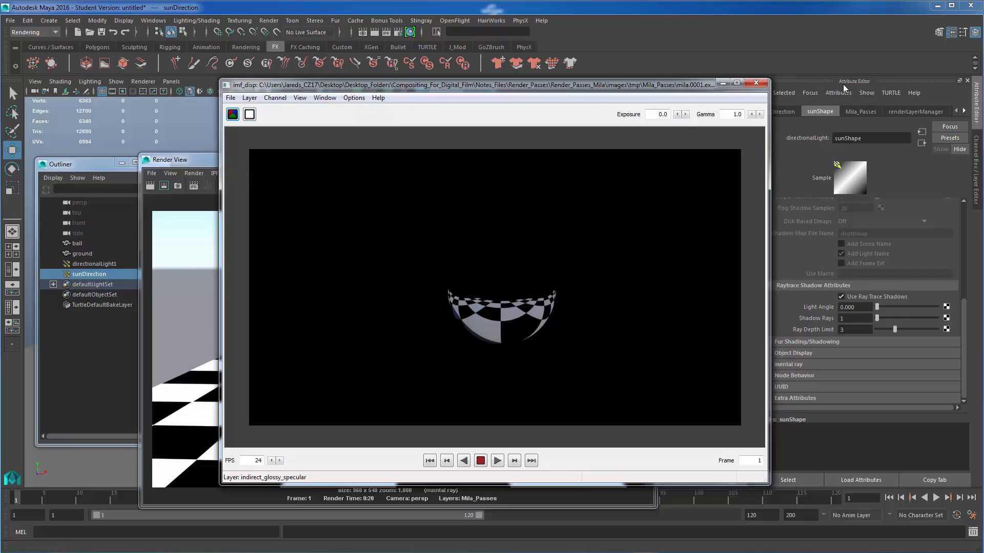
{"action": "left_click", "coordinate": [760, 83]}
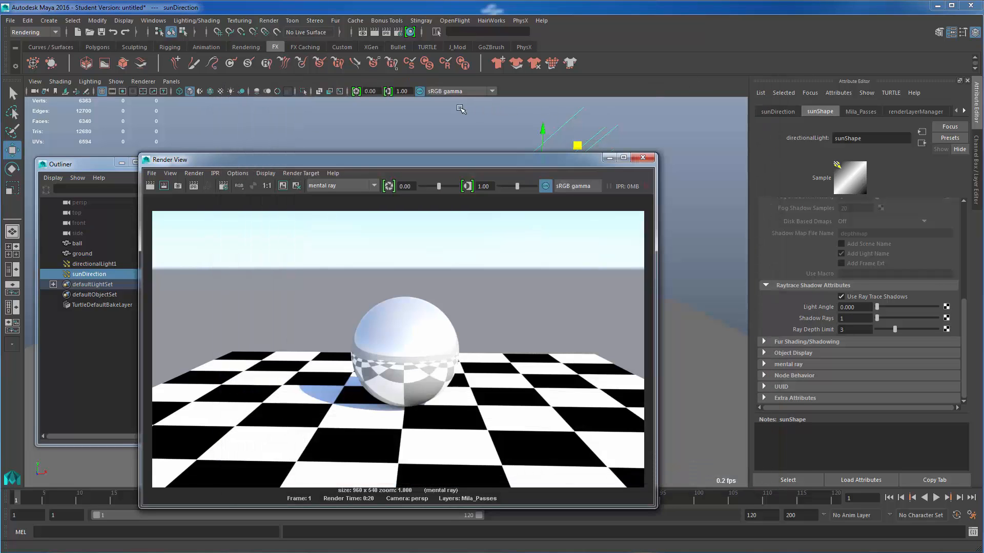
Set the file name prefix to Passes in the common render settings of the Mila_Passes layer and close the settings
{"action": "left_click", "coordinate": [975, 198]}
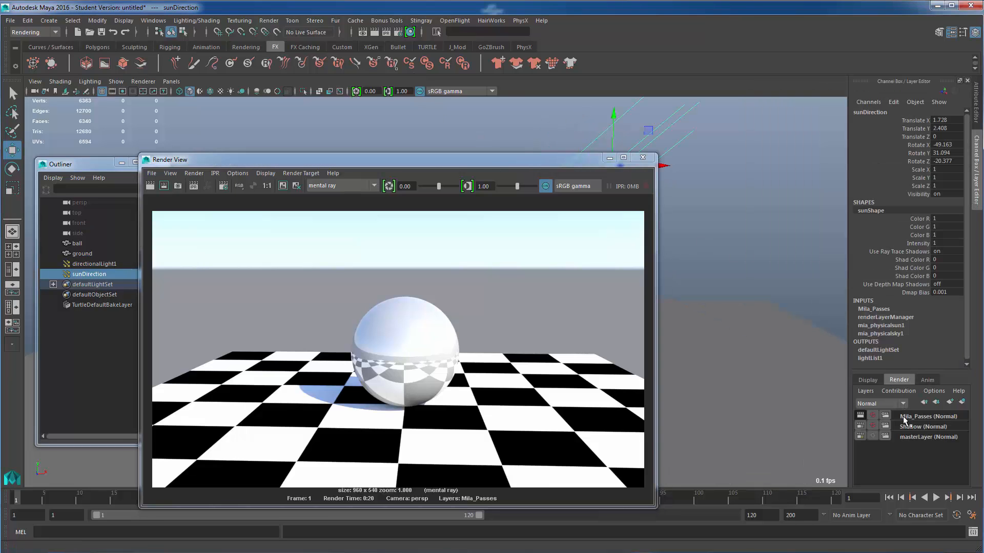
{"action": "left_click", "coordinate": [885, 415]}
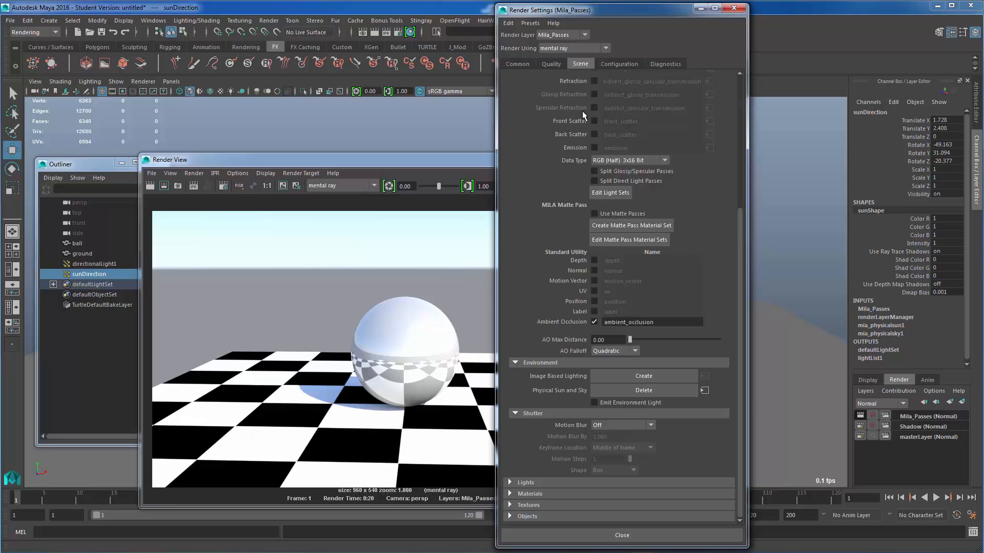
{"action": "left_click", "coordinate": [516, 64]}
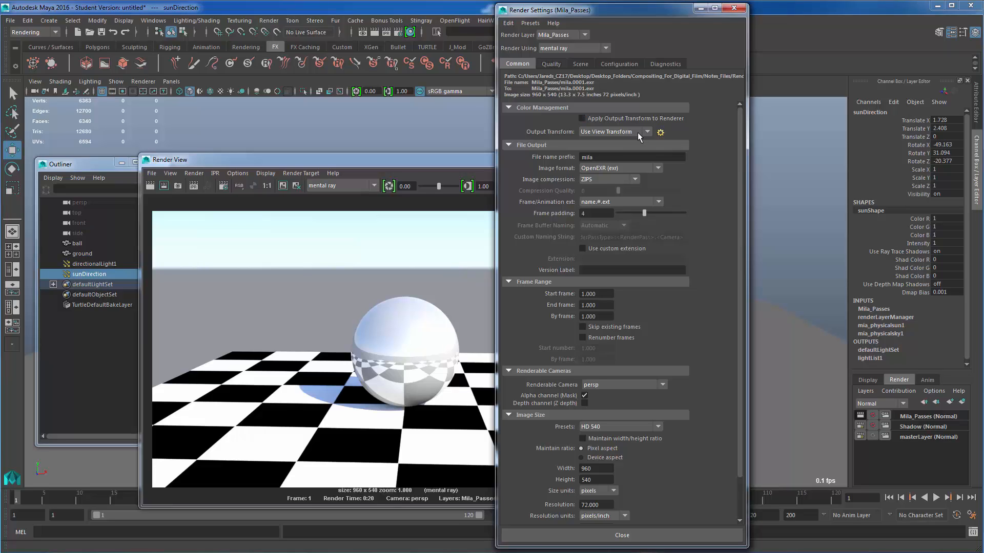
{"action": "type", "text": "Passes"}
{"action": "key", "text": "Return"}
{"action": "left_click", "coordinate": [734, 8]}
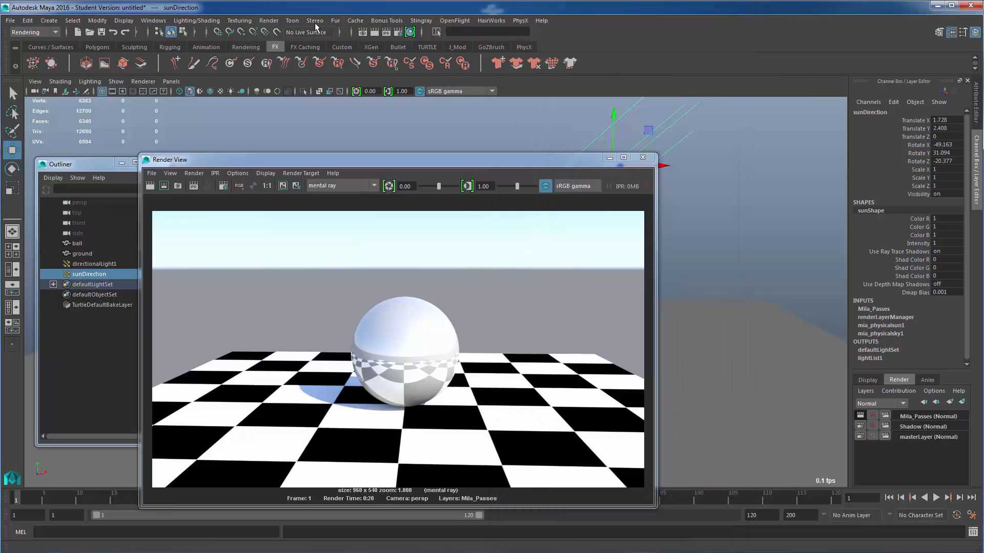
Batch render the scene, accepting the student version notice
{"action": "left_click", "coordinate": [277, 22]}
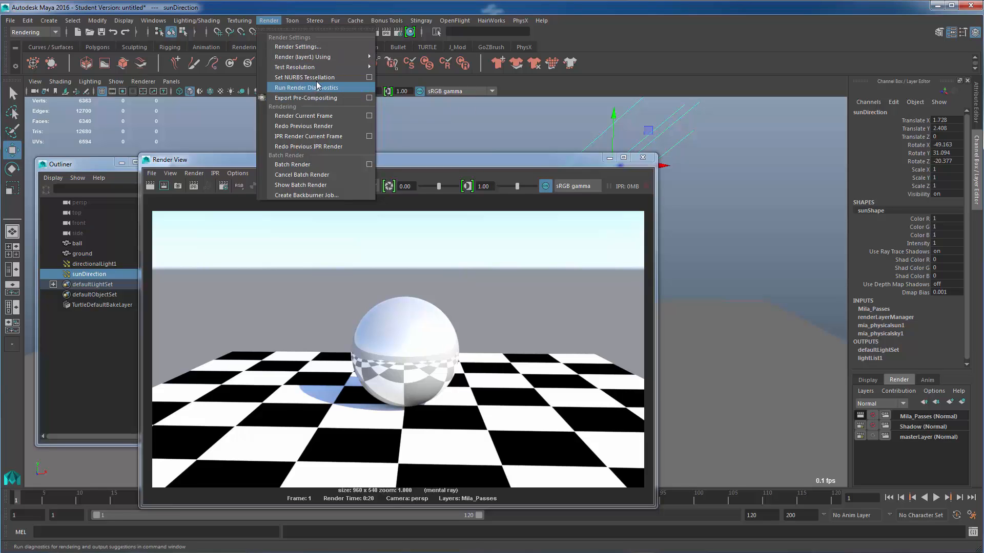
{"action": "mouse_move", "coordinate": [315, 65]}
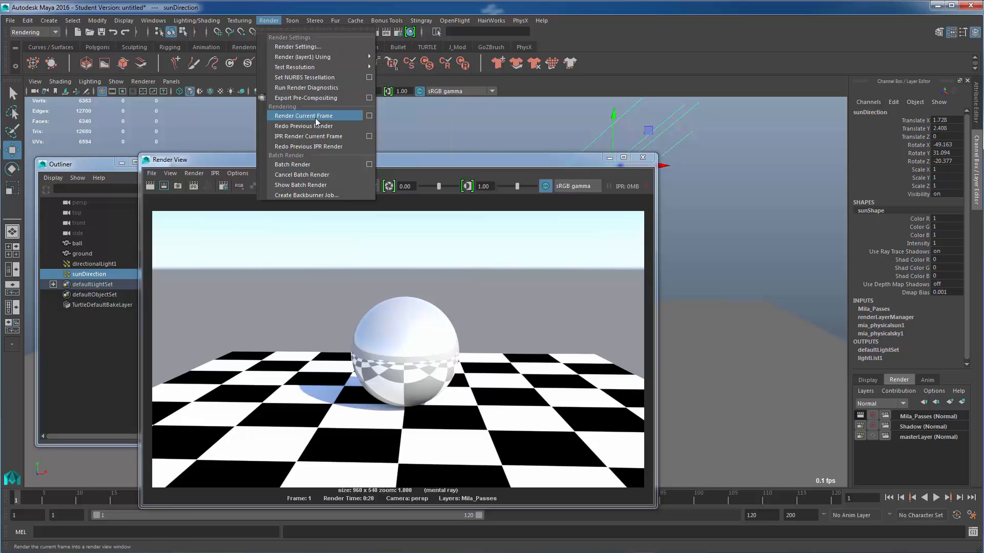
{"action": "left_click", "coordinate": [305, 164]}
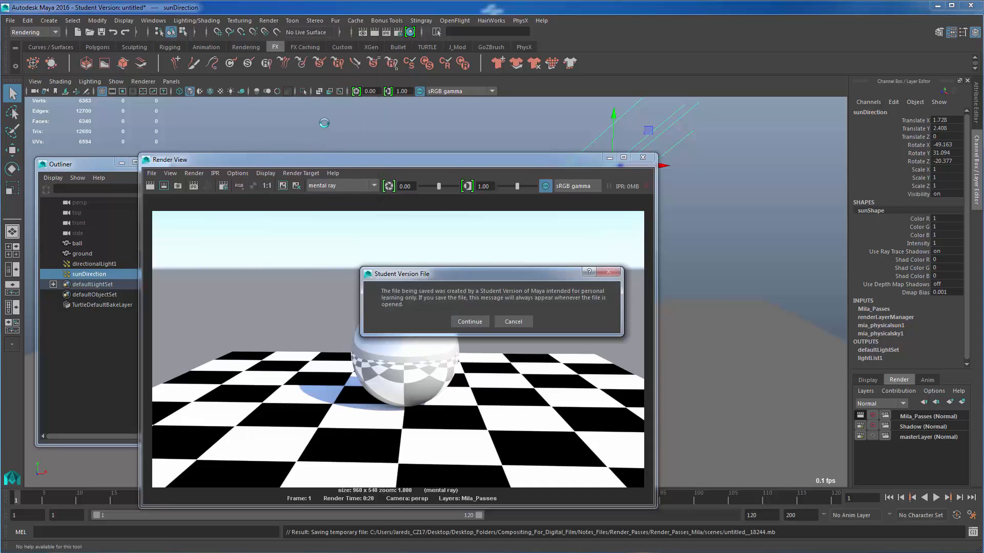
{"action": "left_click", "coordinate": [465, 322]}
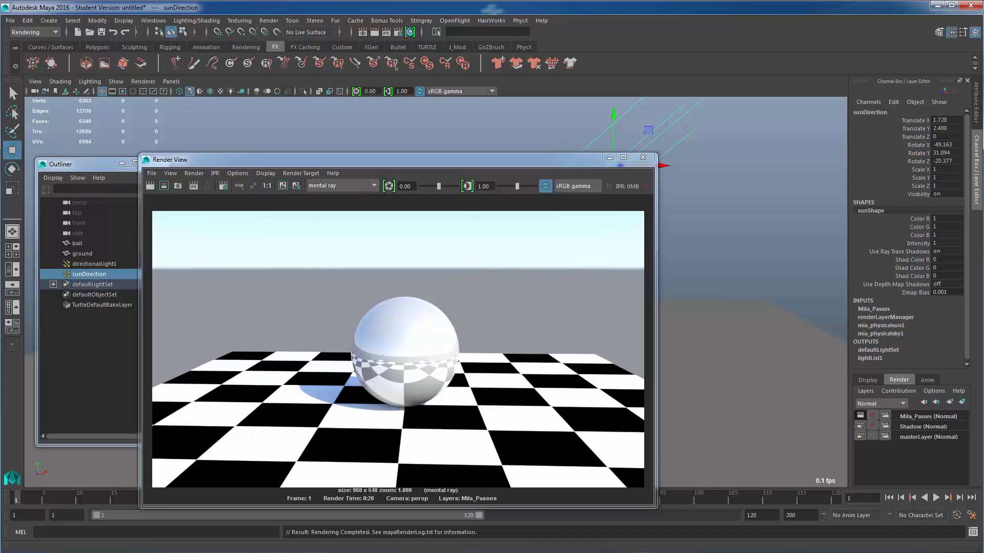
Switch to After Effects and create a new project, discarding the changes to MilaAE.aep
{"action": "key", "text": "alt+Tab"}
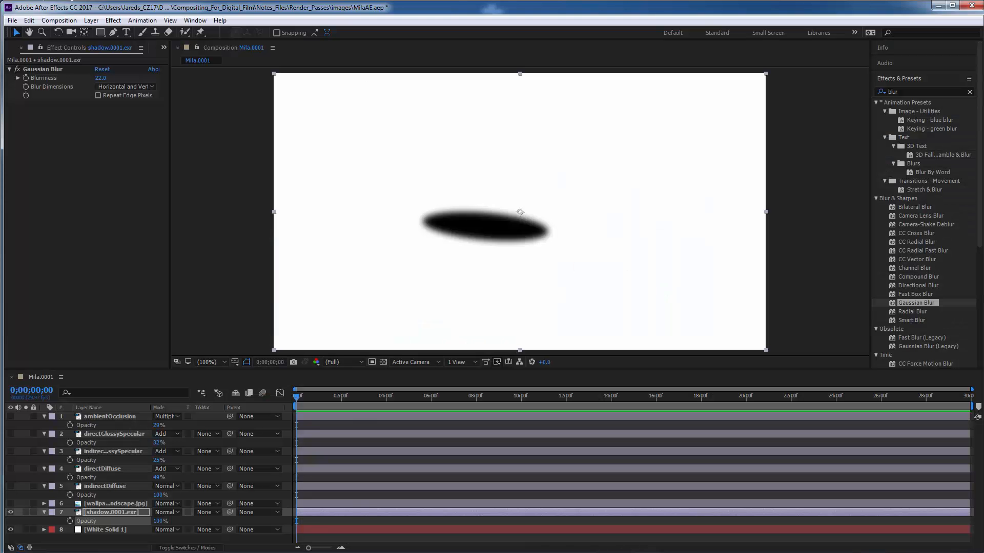
{"action": "left_click", "coordinate": [12, 20]}
{"action": "mouse_move", "coordinate": [34, 34]}
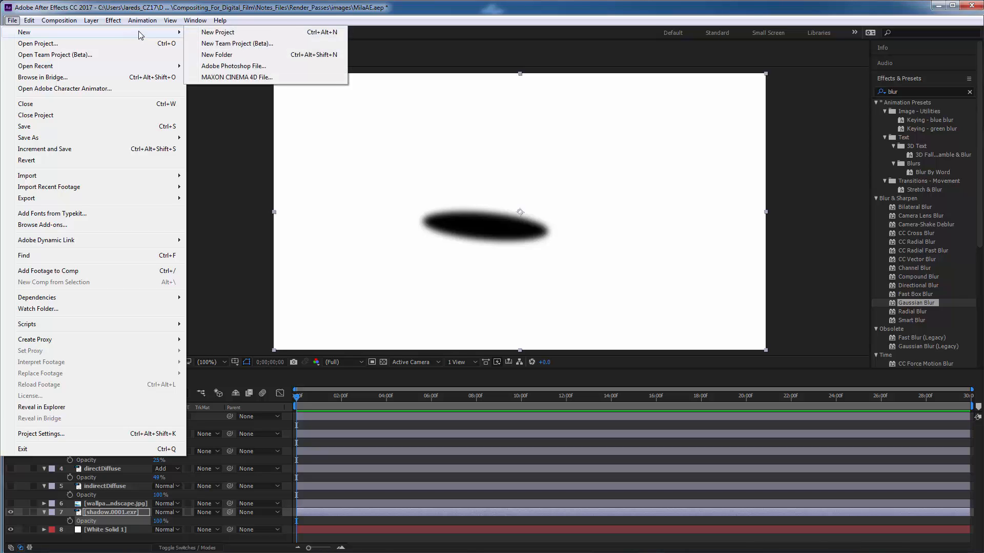
{"action": "left_click", "coordinate": [210, 33]}
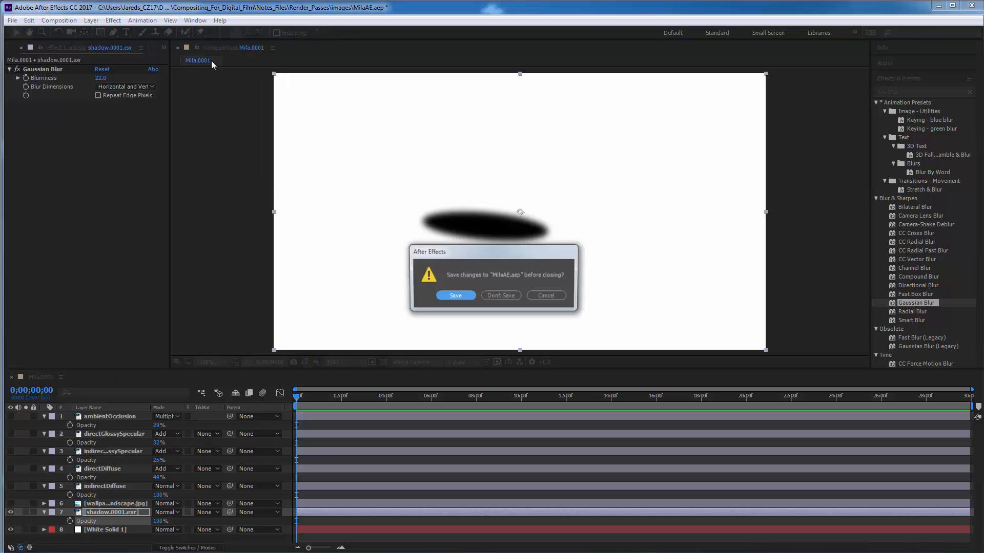
{"action": "left_click", "coordinate": [501, 295]}
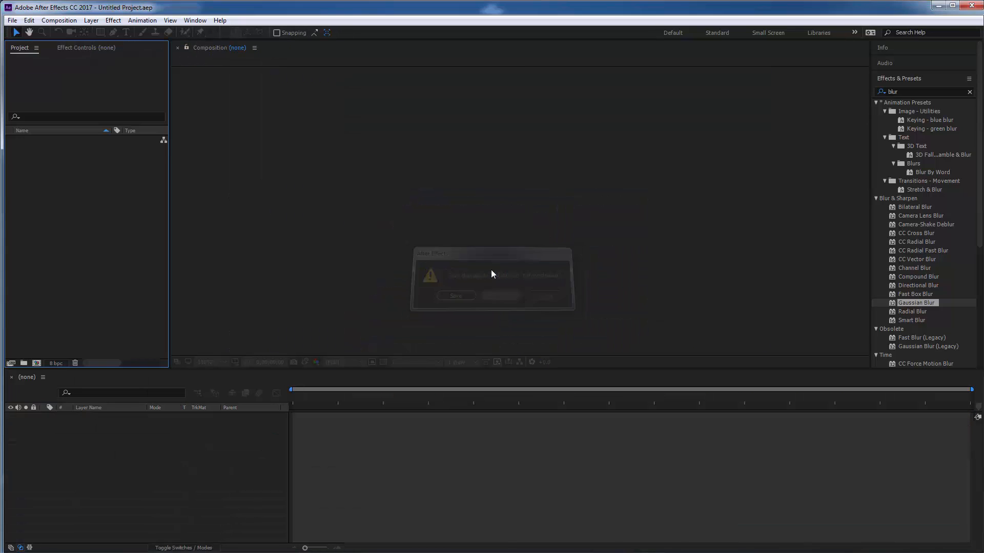